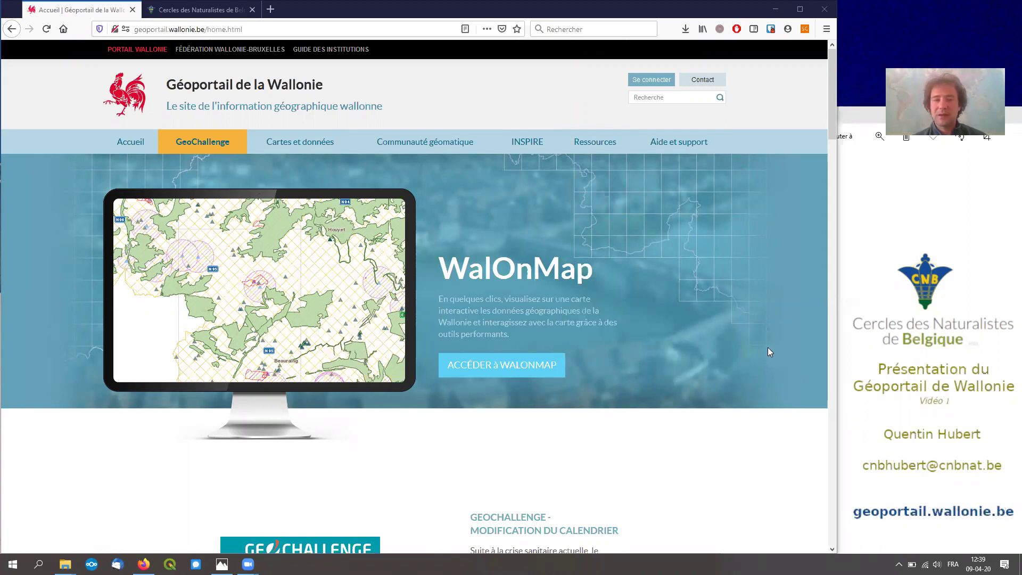
- From the geoportail.wallonie.be home page, open the WalOnMap interactive map
left_click(250, 28)
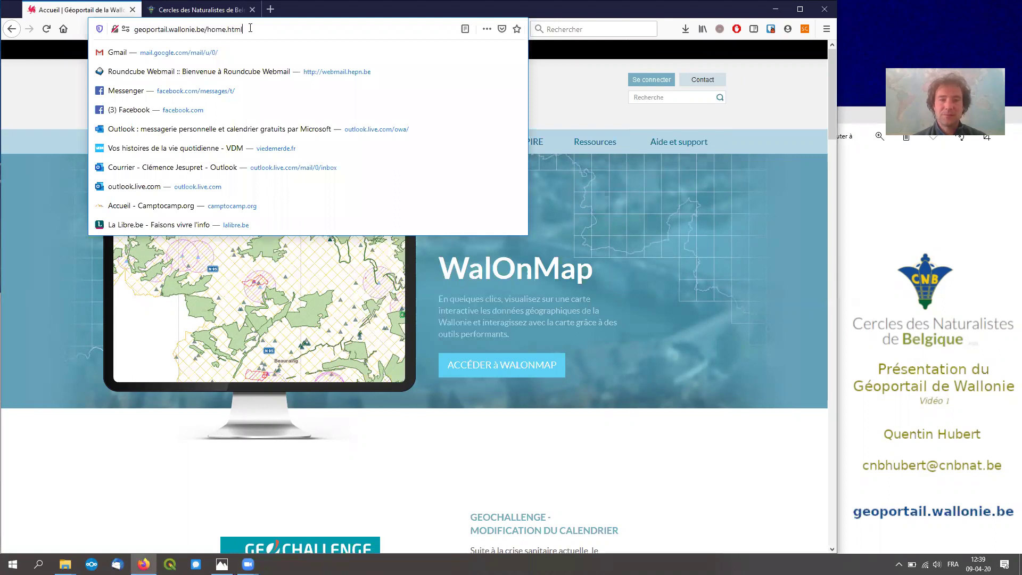
key("Return")
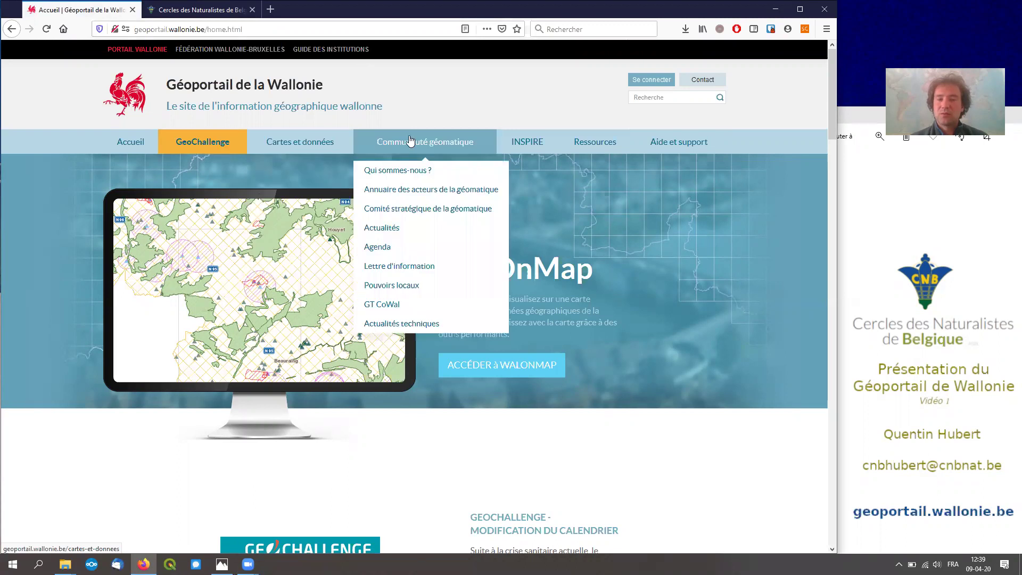
mouse_move(622, 143)
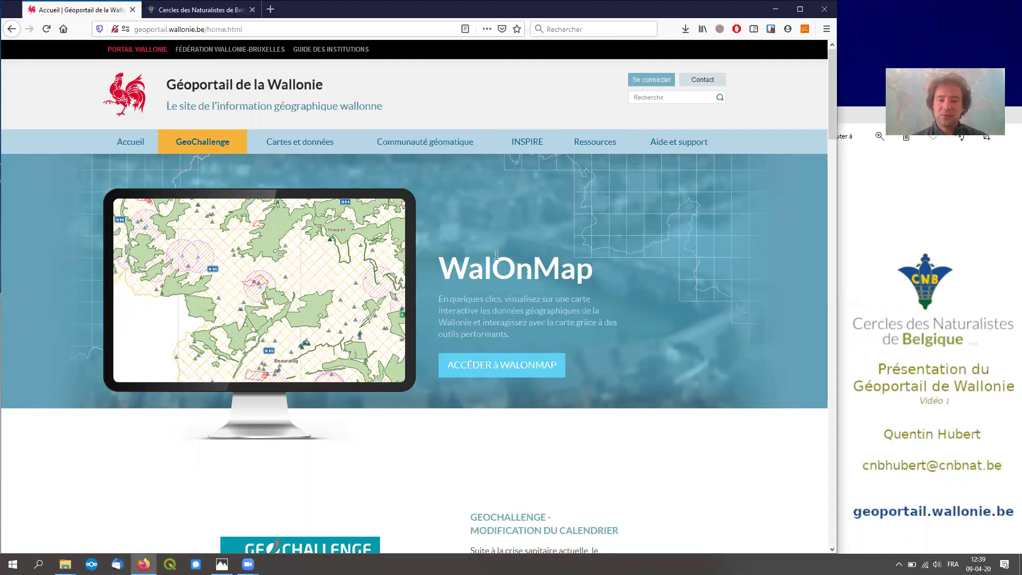
left_click(476, 364)
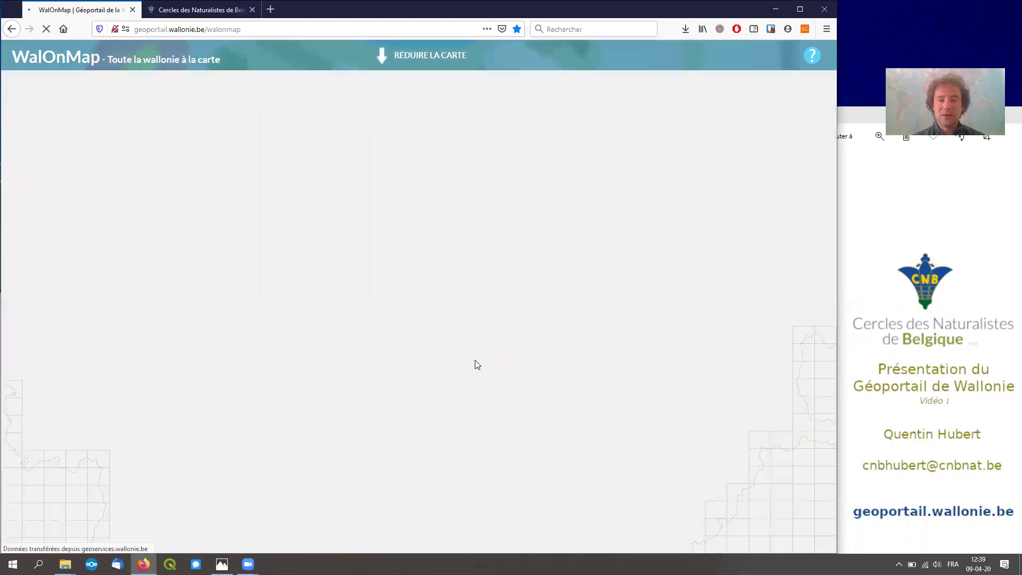
- Reduce the WalOnMap view to reveal the portal header and extend the map back to full size
left_click(416, 55)
left_click(432, 202)
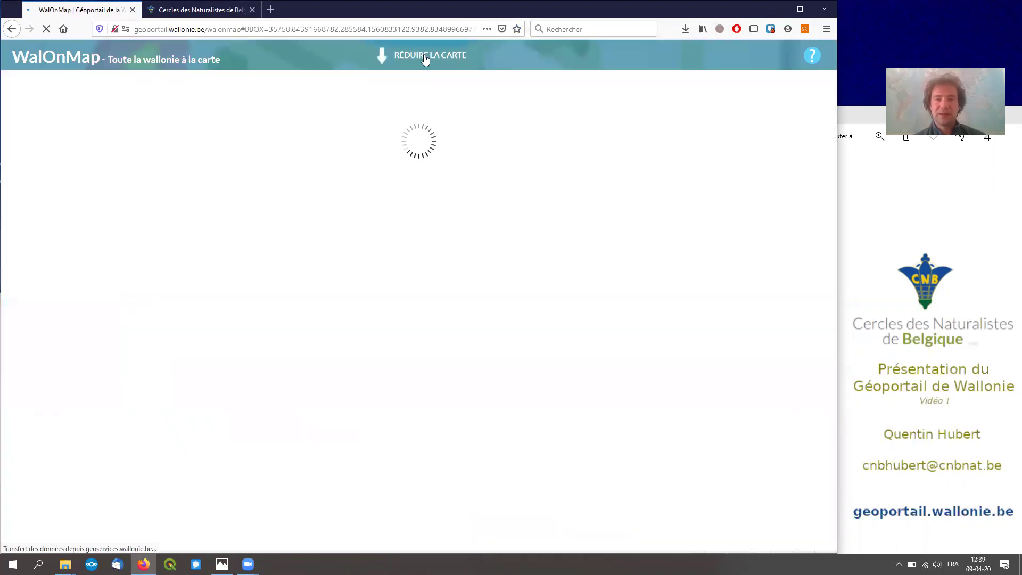
left_click(428, 60)
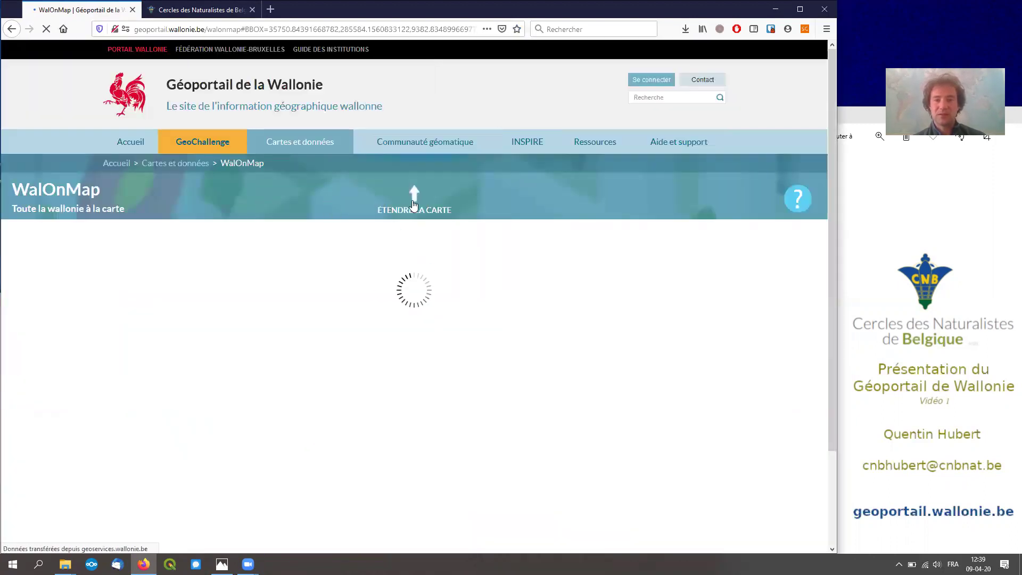
left_click(418, 204)
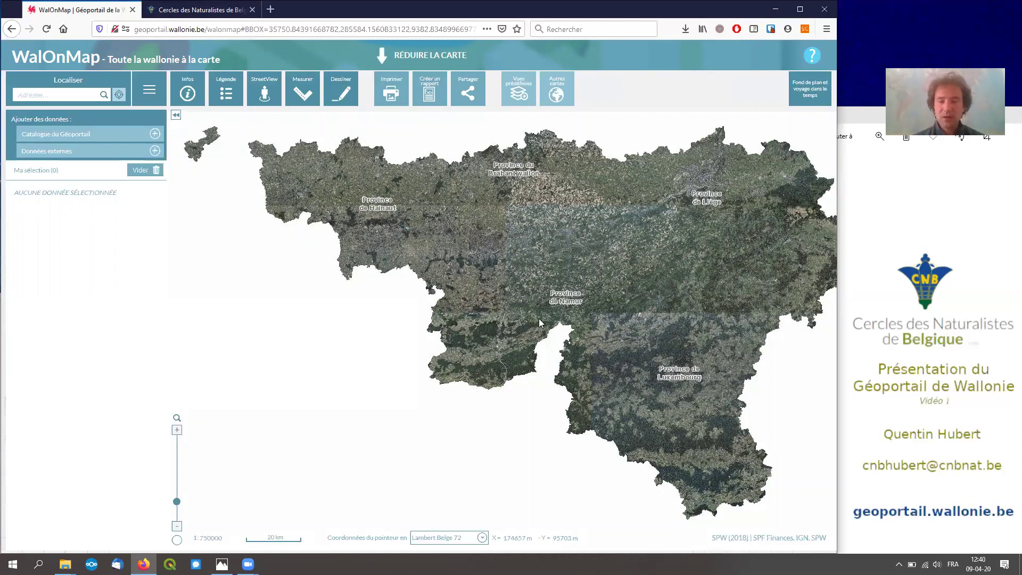
- Search for "vierves" and centre the map on the locality Vierves-sur-Viroin 5670
left_click(53, 95)
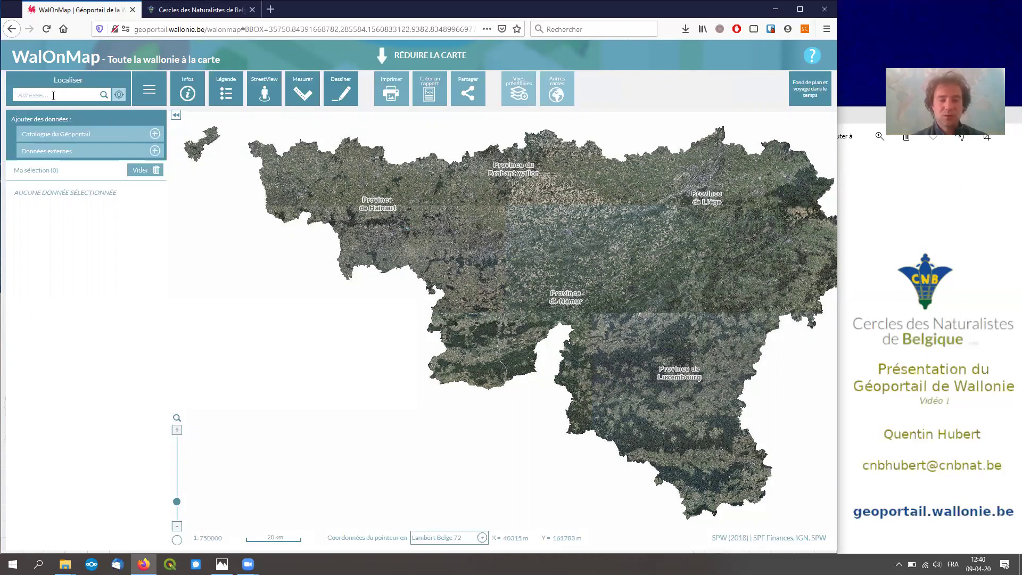
type("vierves")
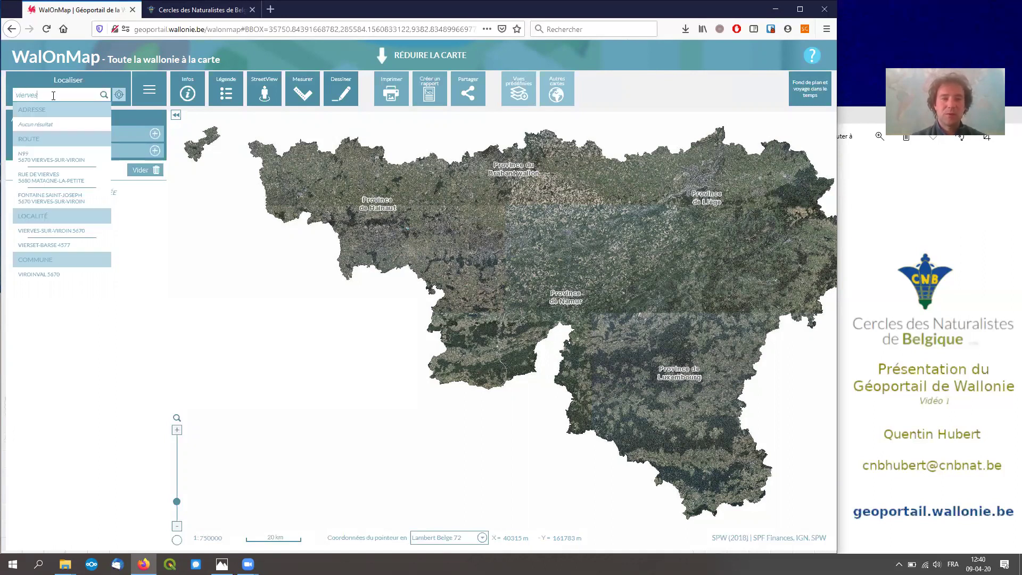
left_click(66, 231)
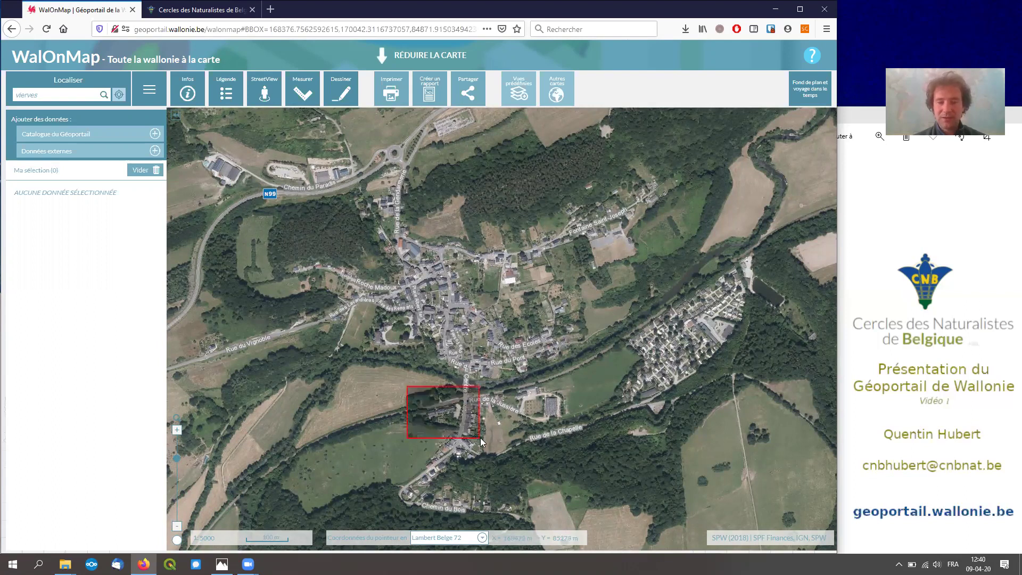
- Examine the building complex beside the railway south of Vierves-sur-Viroin on the aerial view, up close and in its surroundings
scroll(480, 438, "up", 1)
scroll(480, 441, "up", 3)
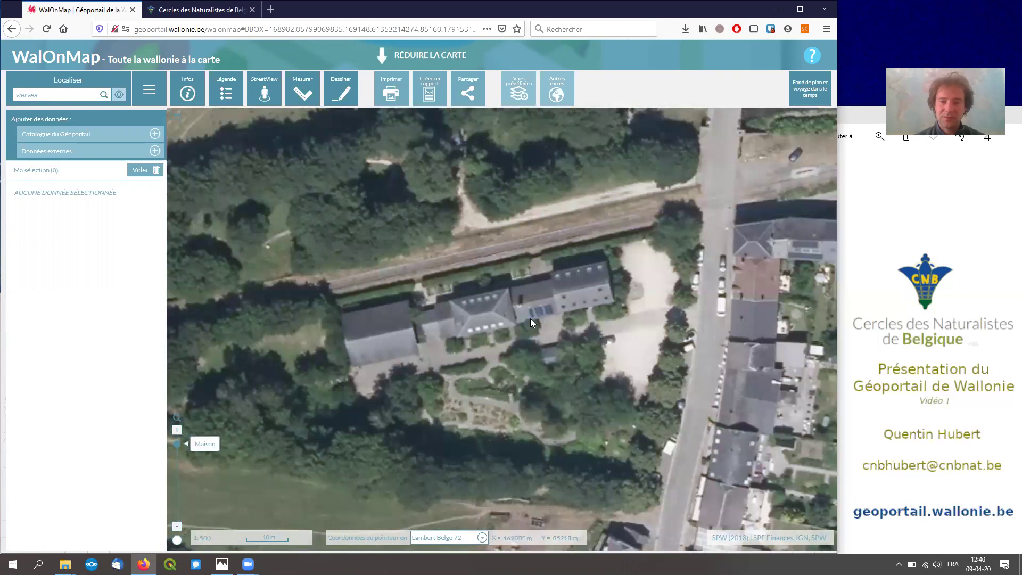
scroll(531, 320, "up", 1)
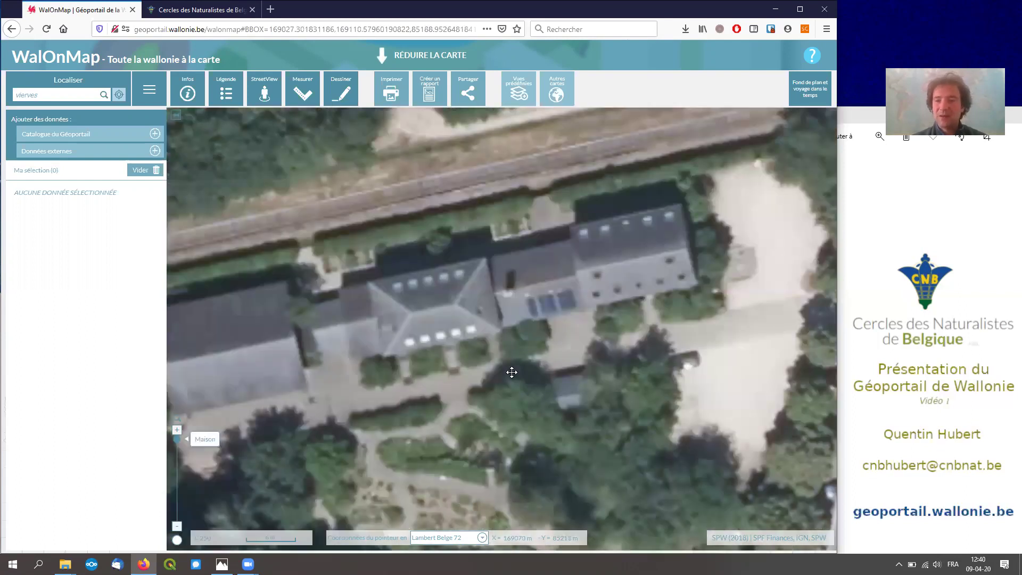
left_click_drag(519, 346, 529, 328)
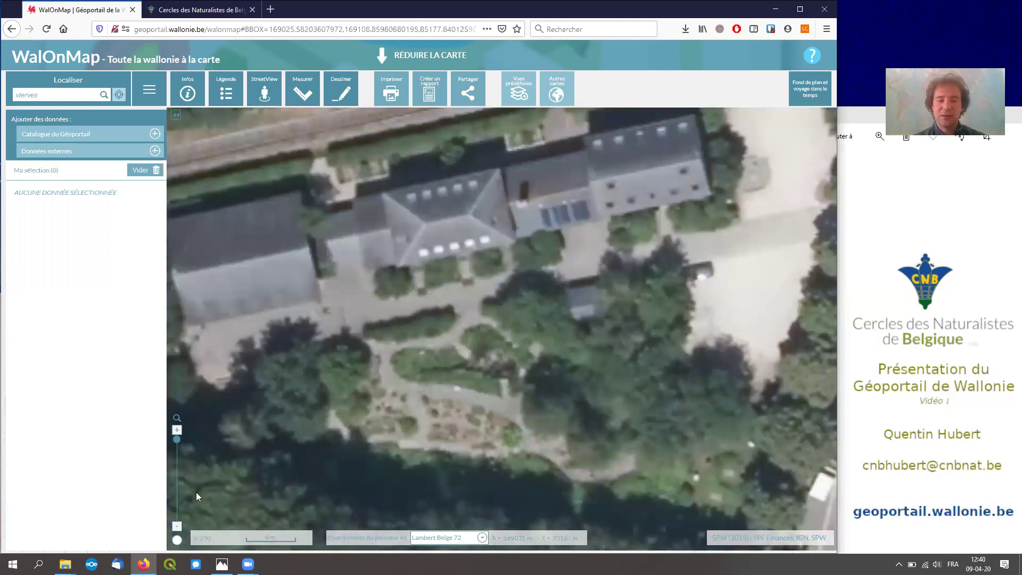
left_click(178, 528)
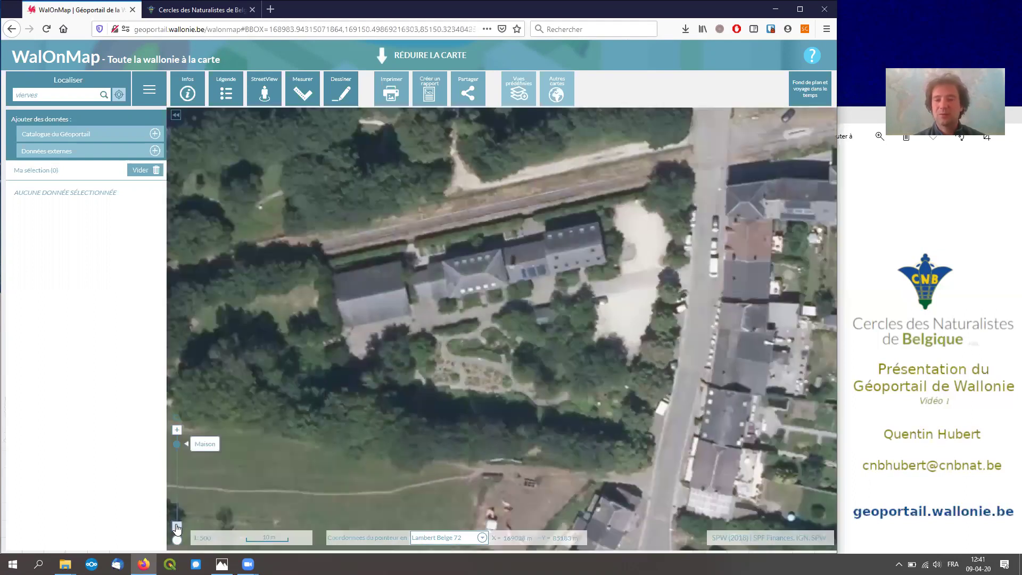
left_click(177, 528)
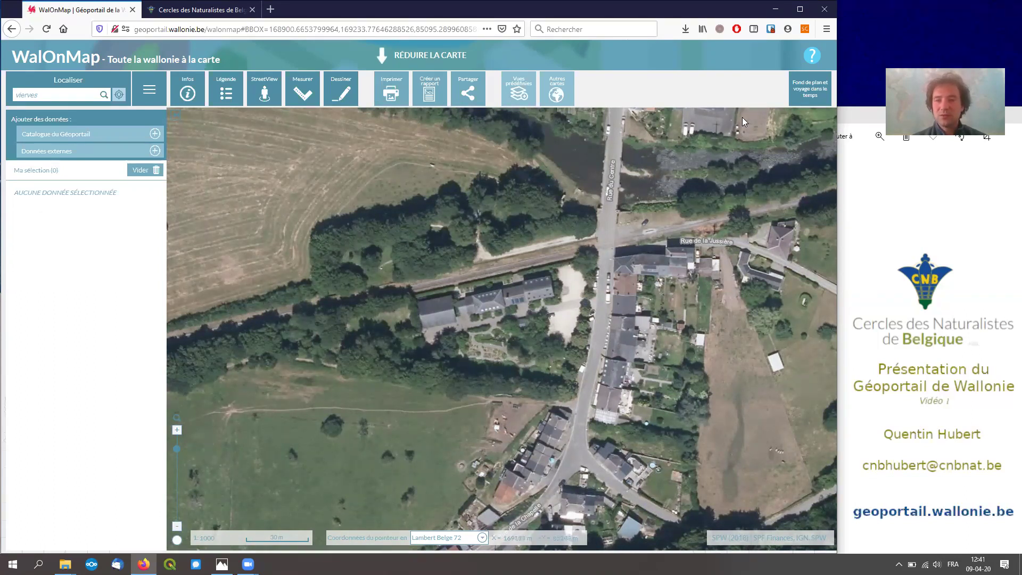
- Display the village on the CartoWeb.be (IGN) base map at a scale of 1:5000
left_click(805, 92)
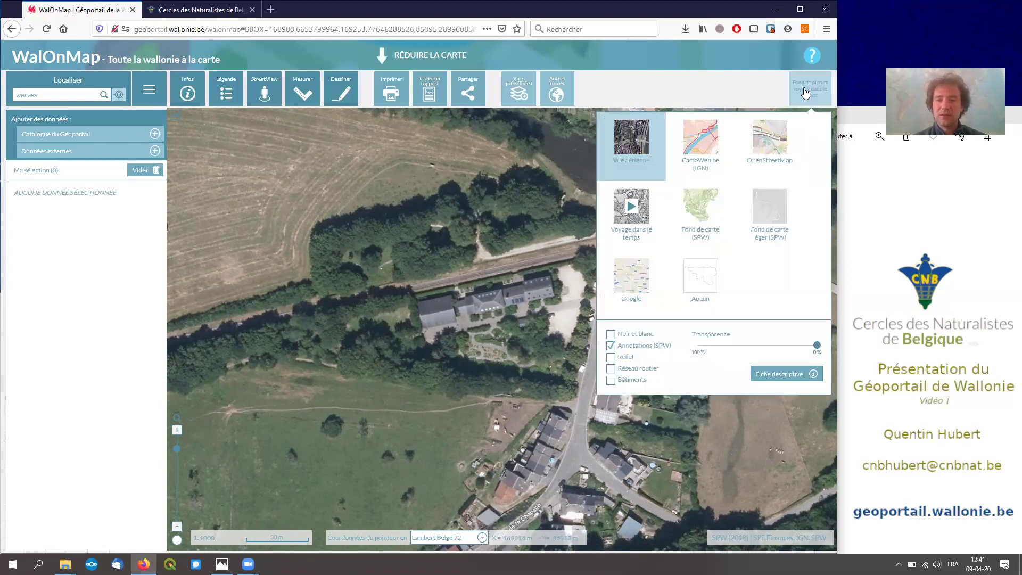
left_click(692, 143)
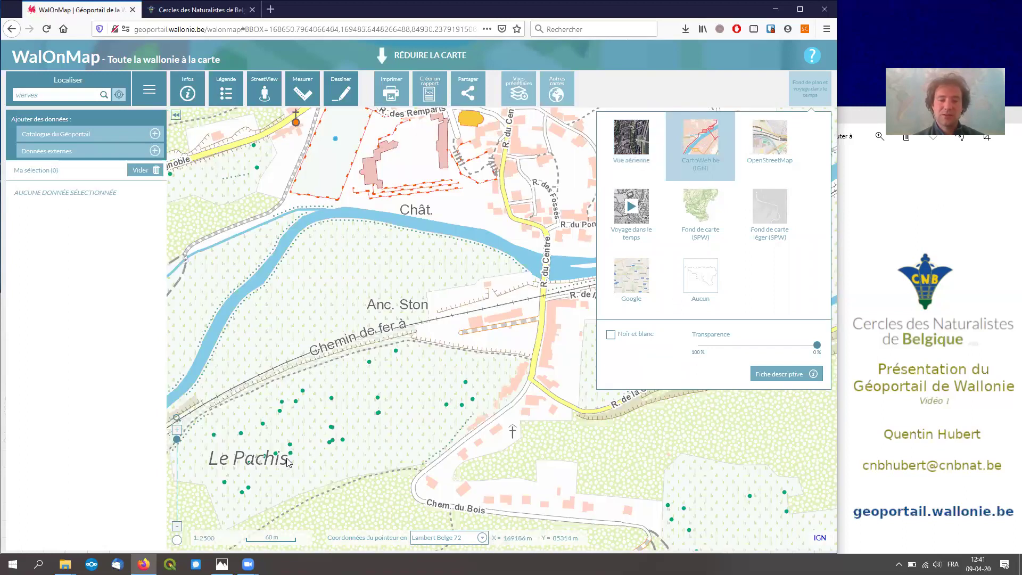
left_click(177, 531)
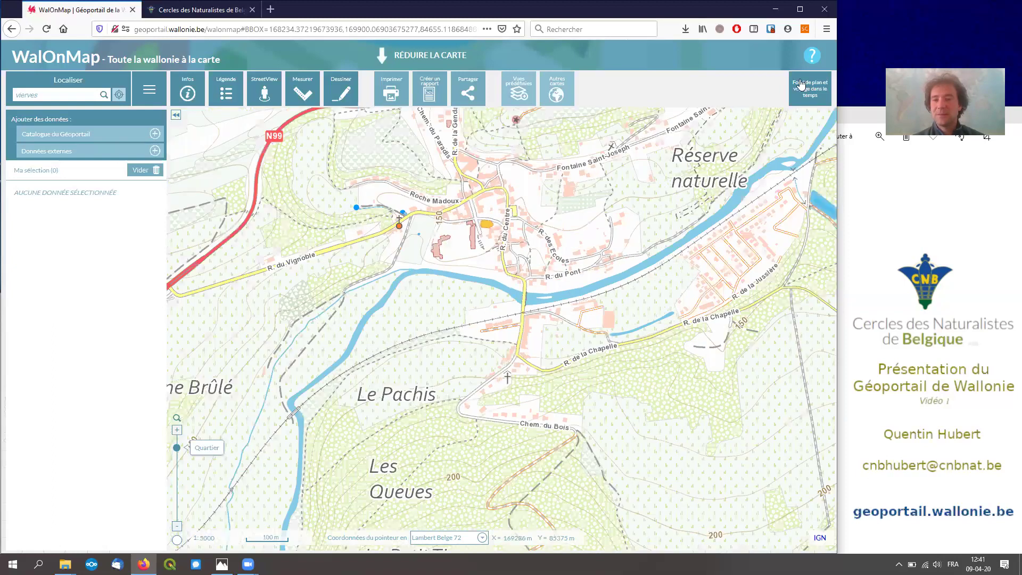
- Display the OpenStreetMap base map around Vierves-sur-Viroin
left_click(801, 85)
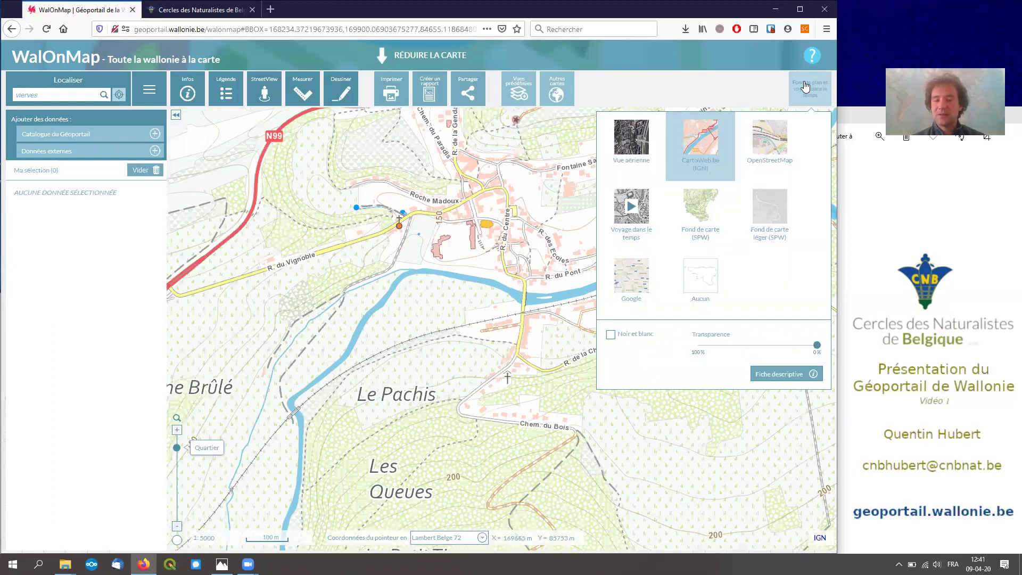
left_click(772, 138)
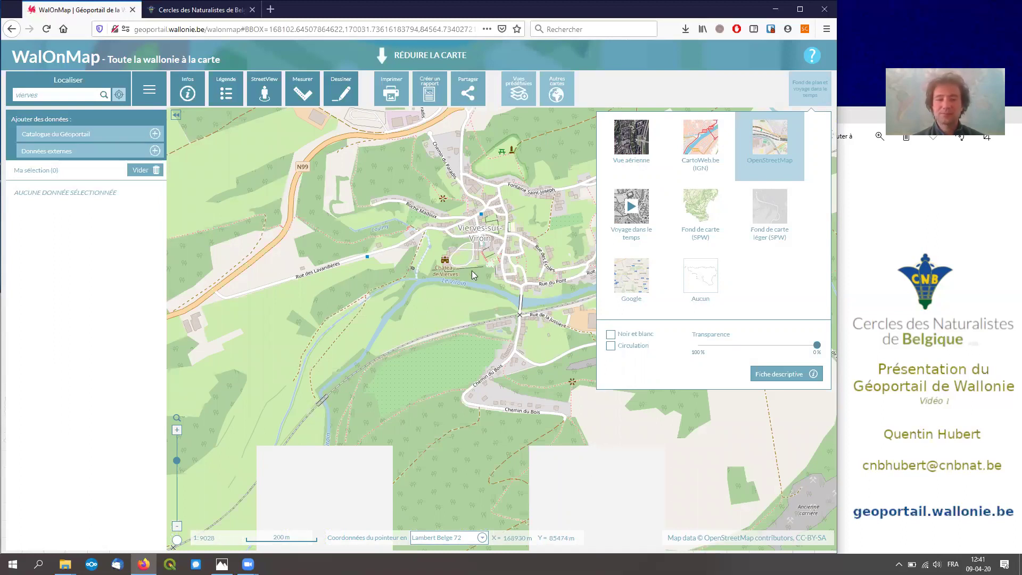
left_click_drag(504, 269, 424, 260)
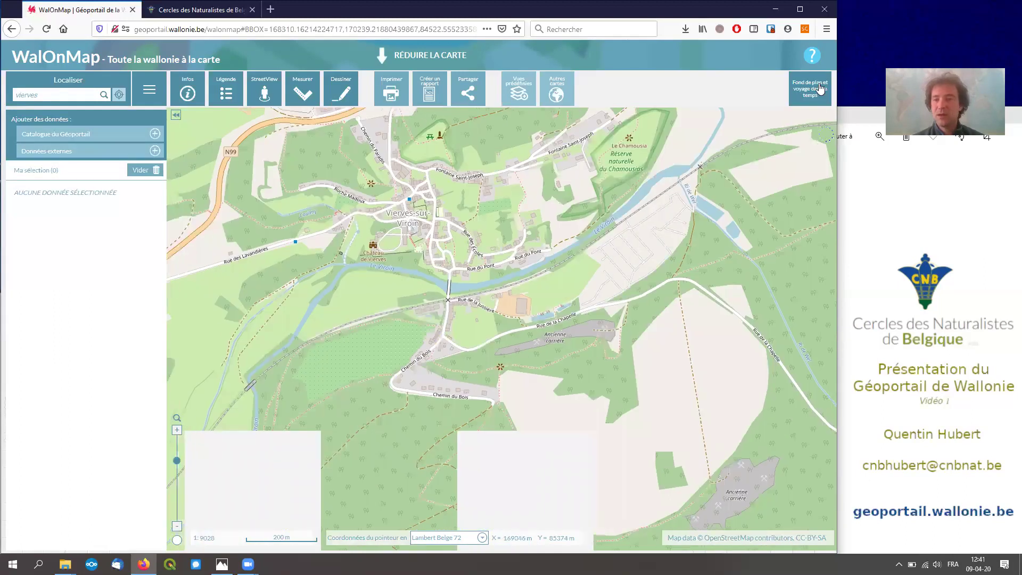
- Switch the base map to Voyage dans le temps and examine the 1777 Ferraris map from the village out to Mariembourg
left_click(810, 88)
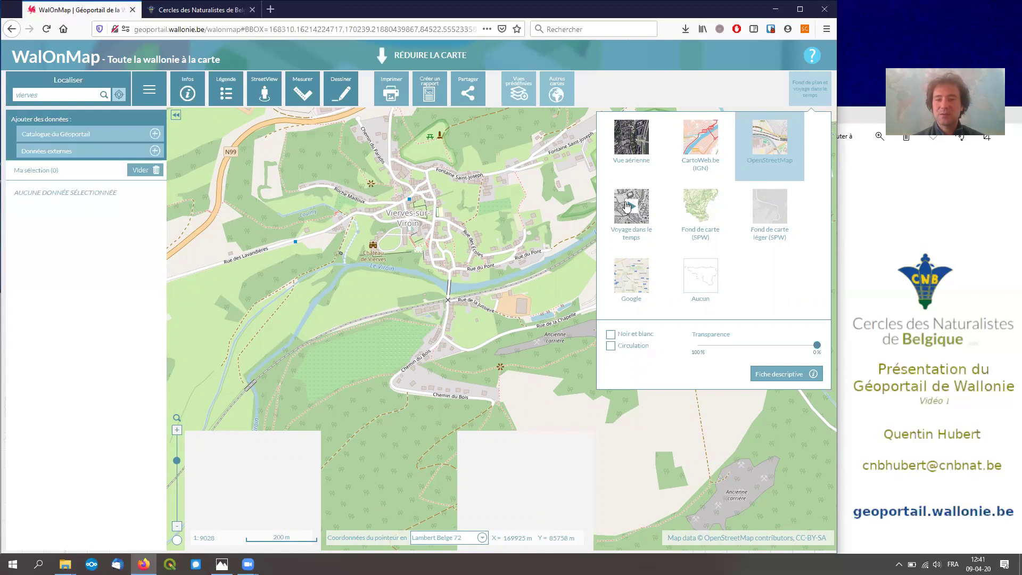
left_click(628, 208)
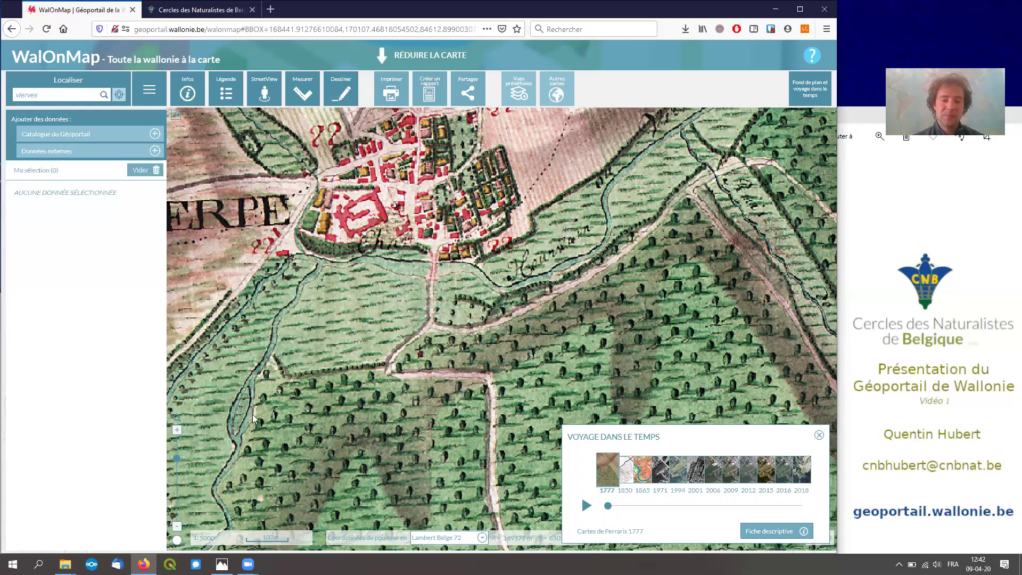
left_click(177, 529)
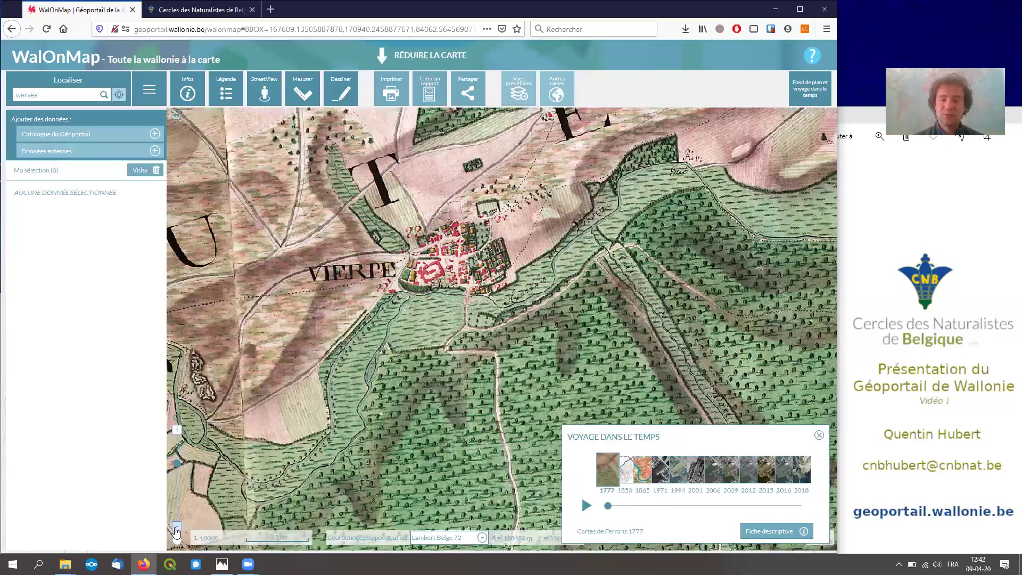
left_click(176, 529)
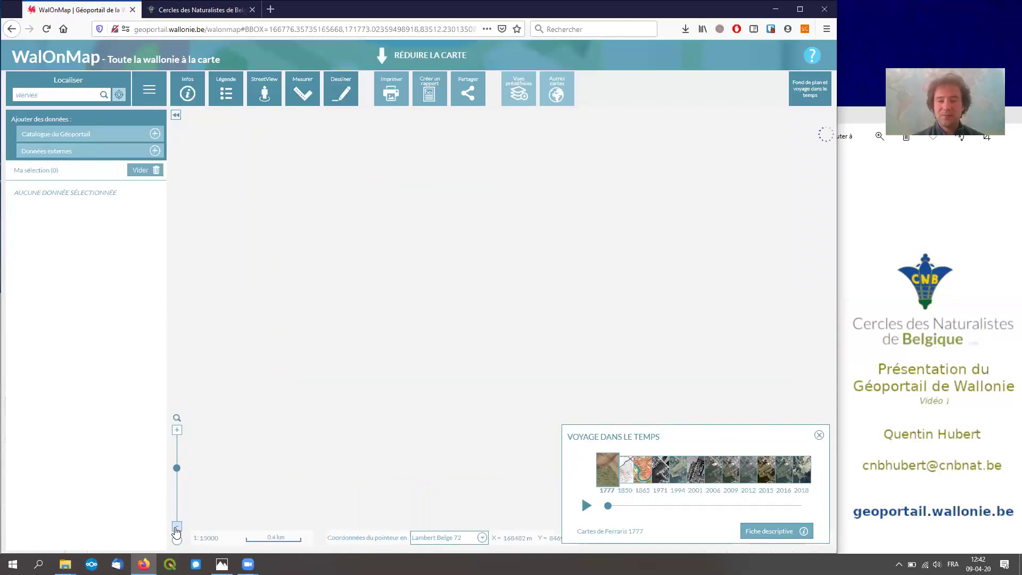
left_click(177, 529)
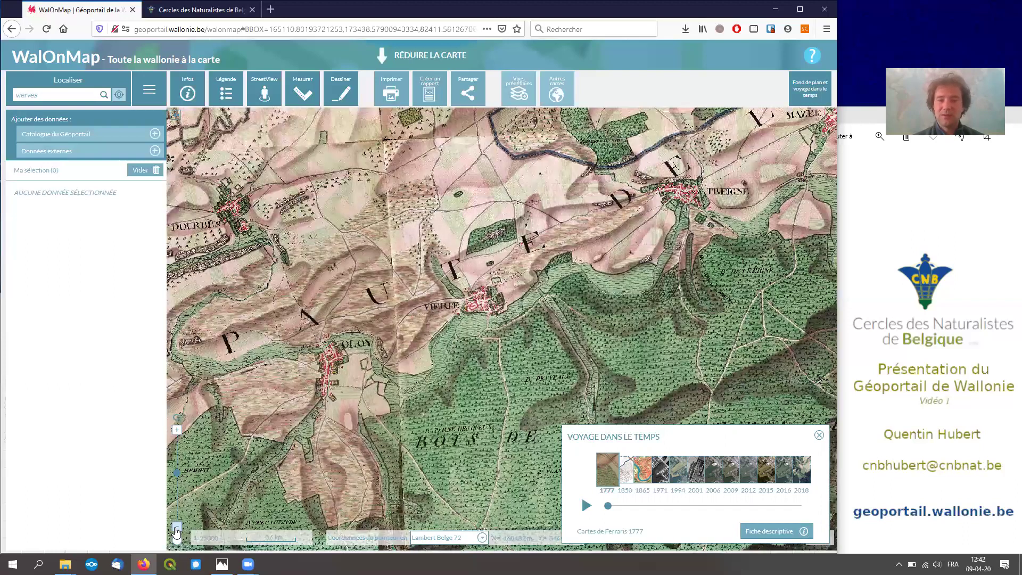
left_click(177, 530)
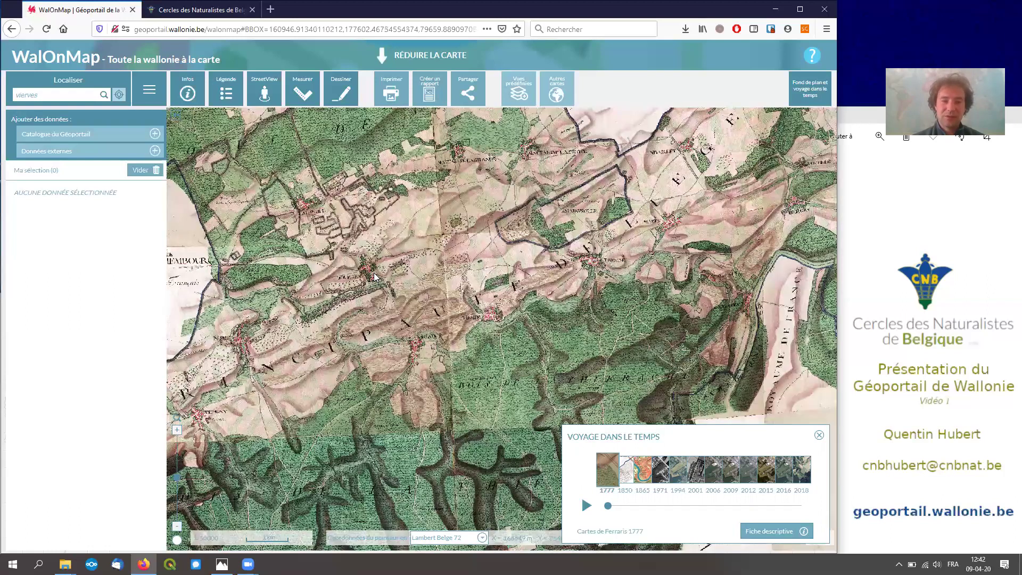
left_click_drag(483, 283, 701, 303)
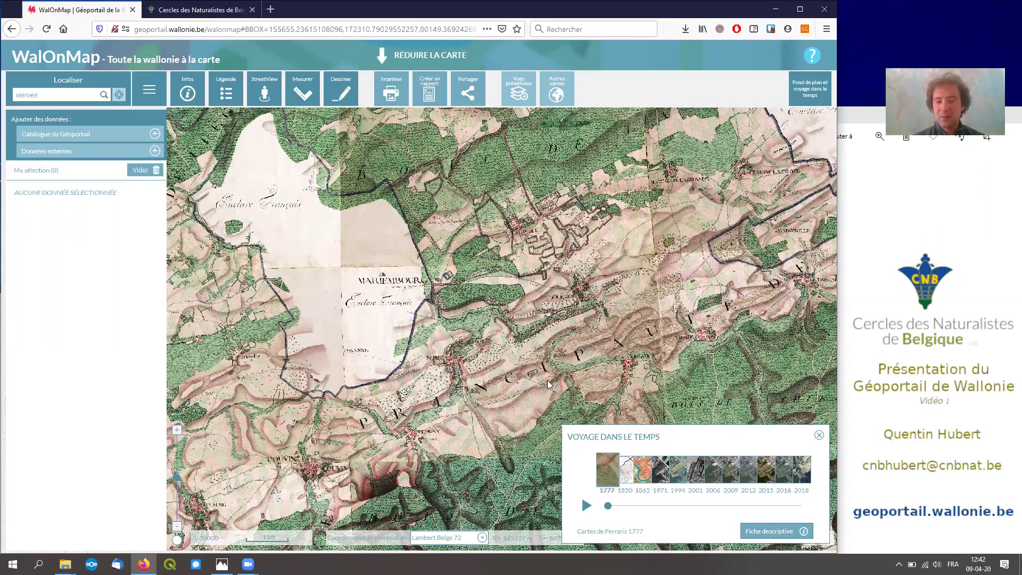
- Show the 1850 Vandermaelen map in the time series and examine Vierves up close
left_click(626, 468)
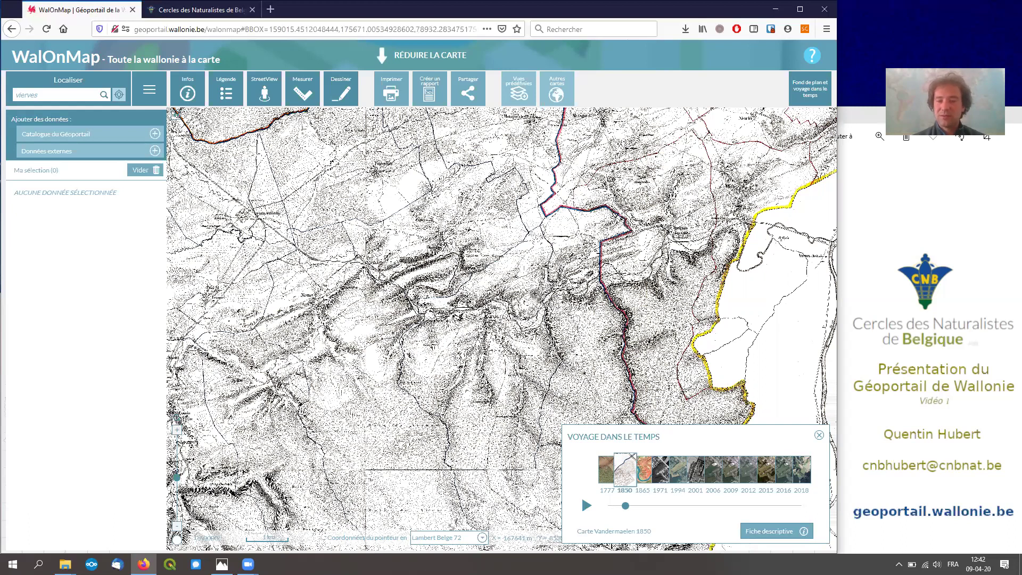
left_click_drag(530, 274, 593, 311)
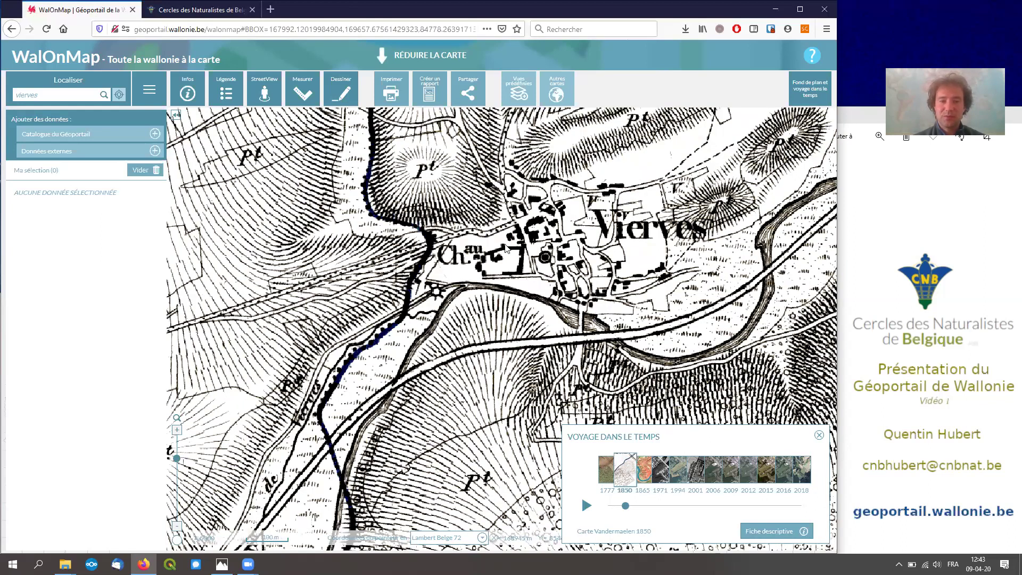
left_click_drag(558, 293, 431, 266)
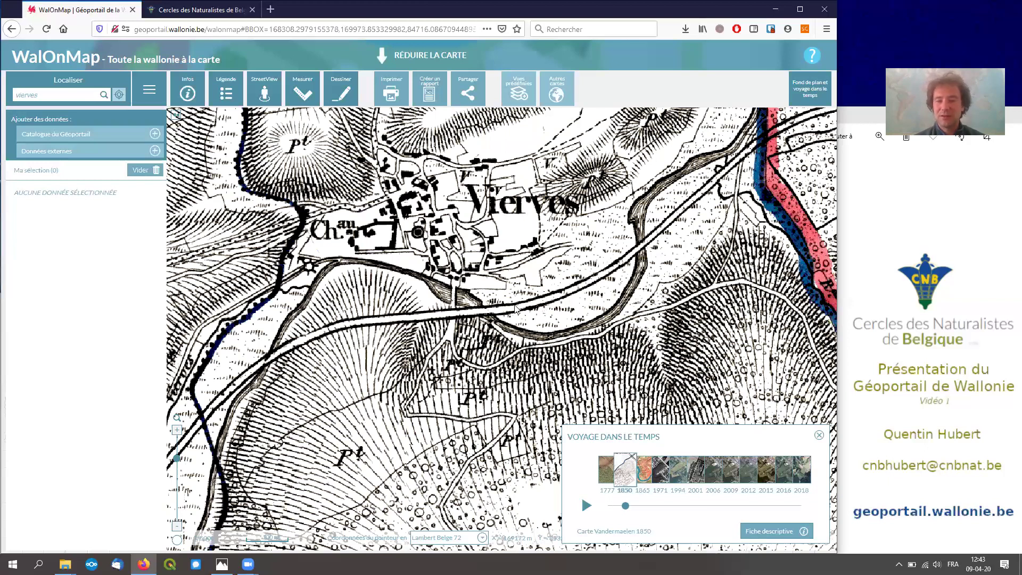
- Show the 1865 Dépôt de la guerre map around Vierves, followed by the 1971 orthophotos of the same area
left_click(644, 468)
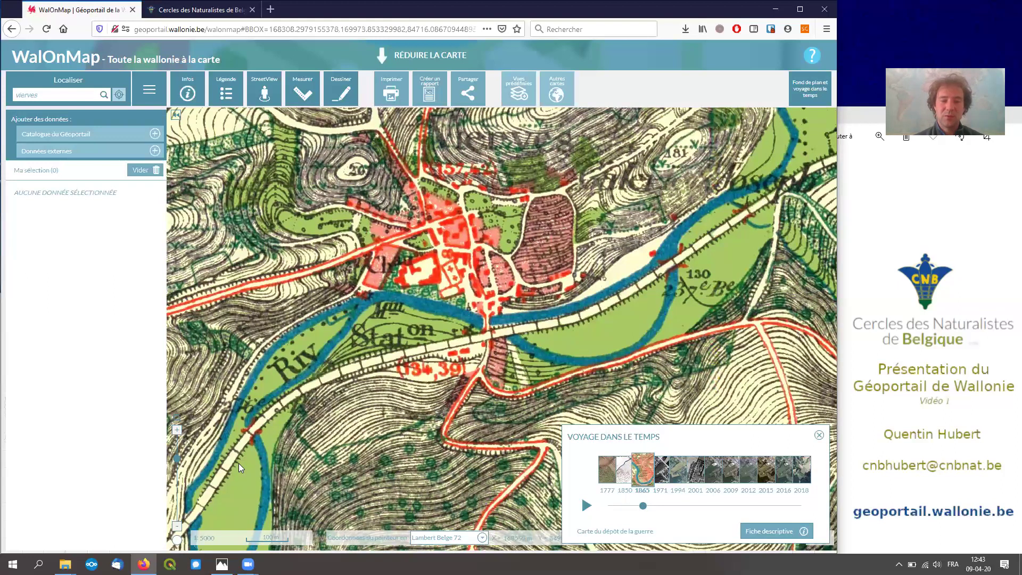
left_click(176, 527)
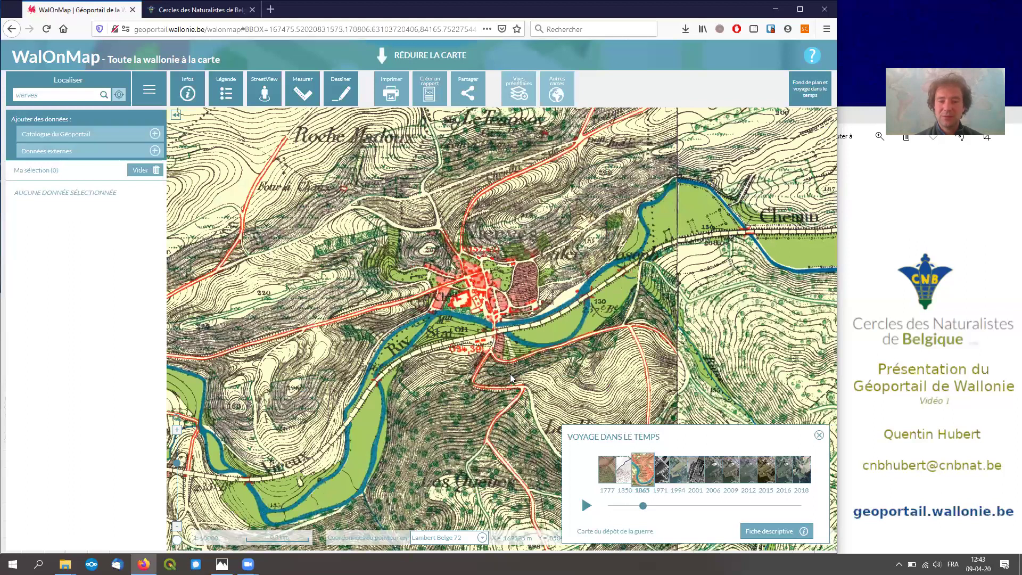
left_click_drag(510, 377, 482, 350)
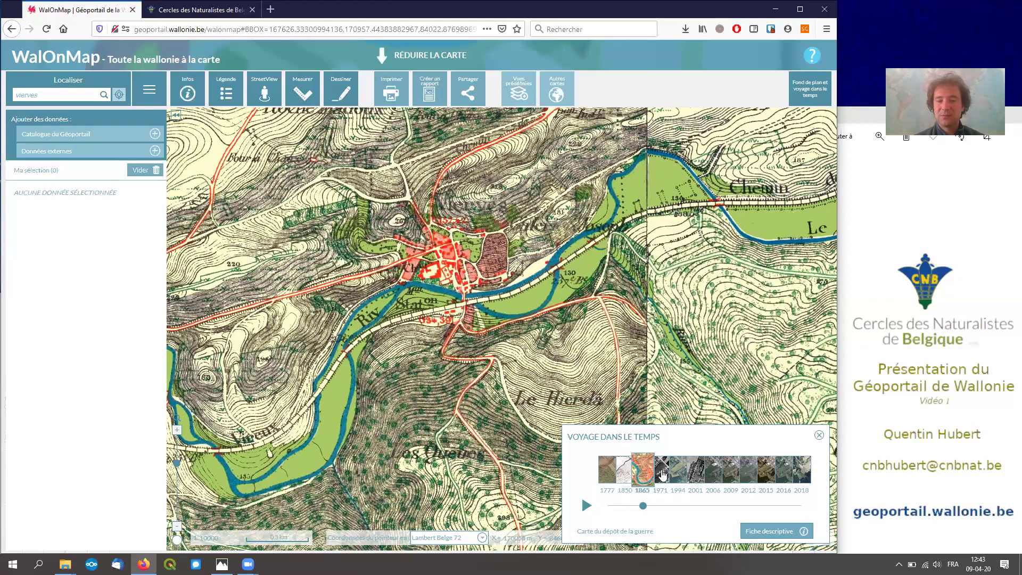
left_click(662, 475)
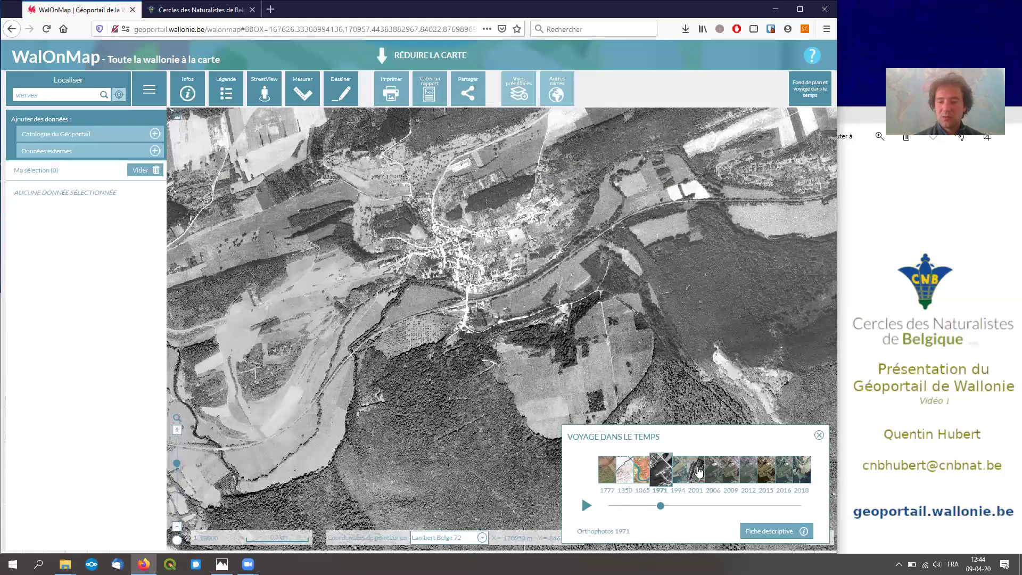
- Show the 2015 orthophotos in the time series and examine the wooded area and plantations south of Vierves
left_click(765, 473)
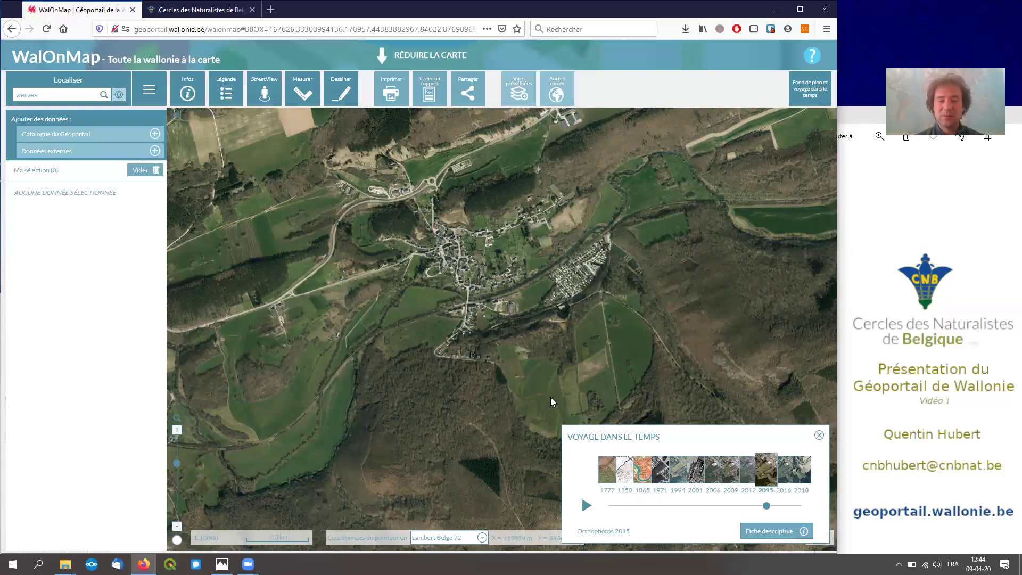
left_click_drag(470, 433, 433, 201)
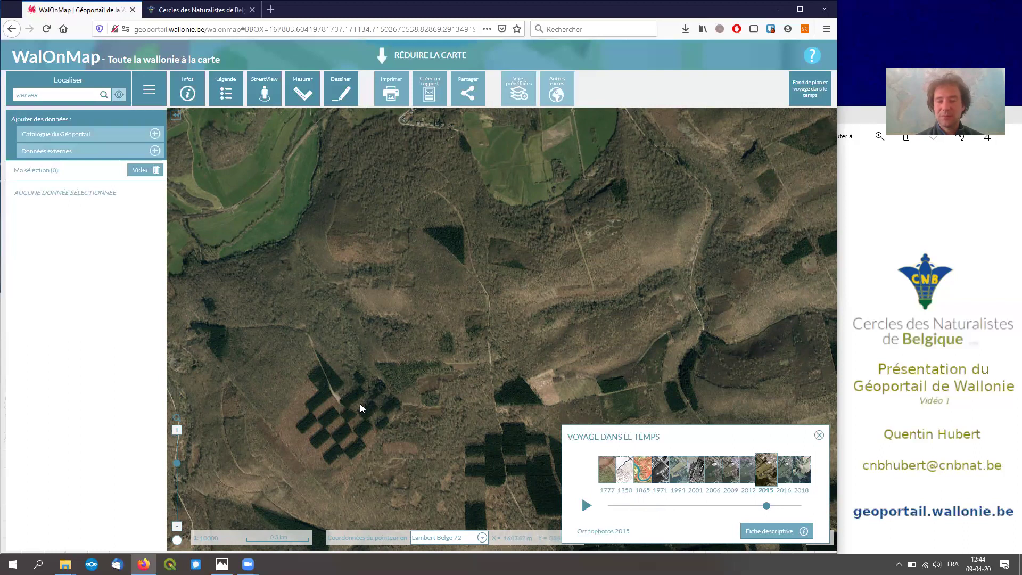
left_click_drag(504, 441, 492, 339)
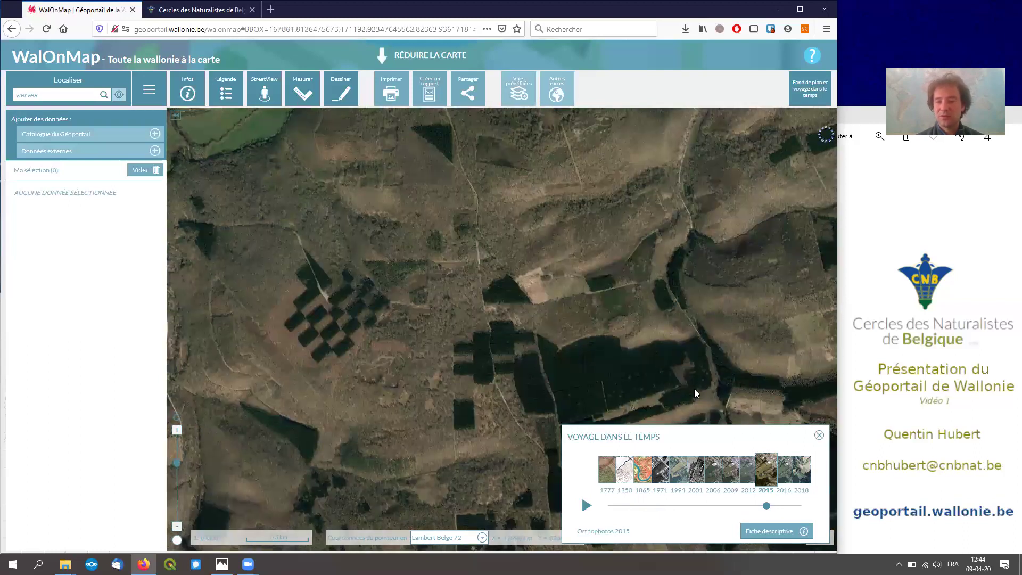
- Display the 2016 orthophotos, then close the time series and bring a wider area around Vierves back into view
left_click(787, 471)
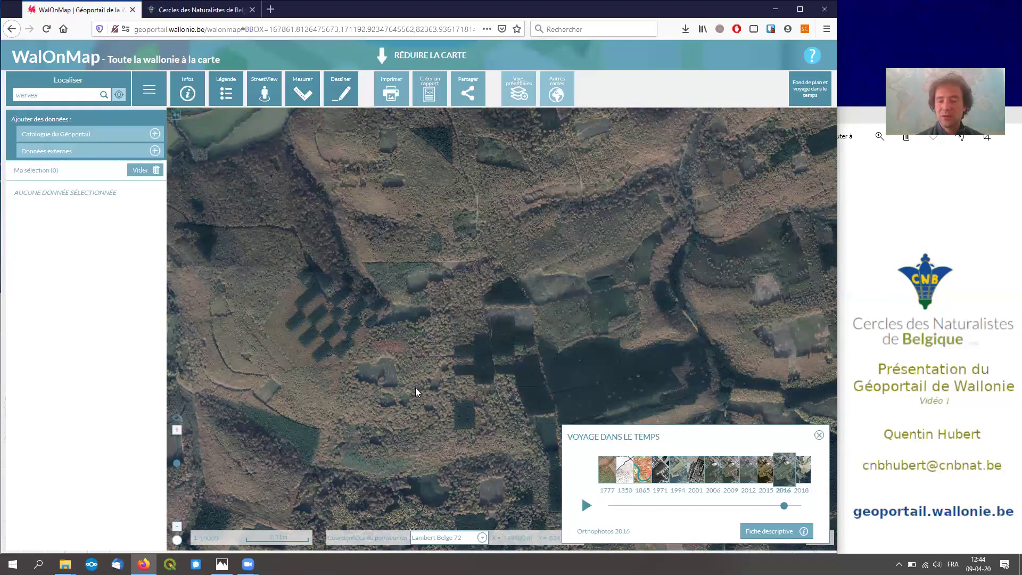
left_click(819, 435)
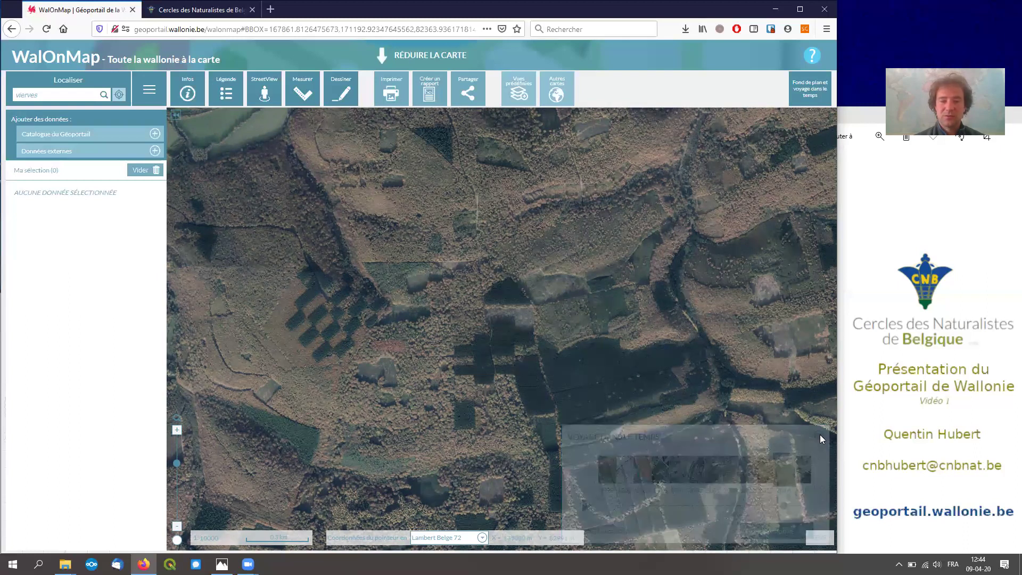
left_click(178, 526)
left_click_drag(395, 223, 475, 410)
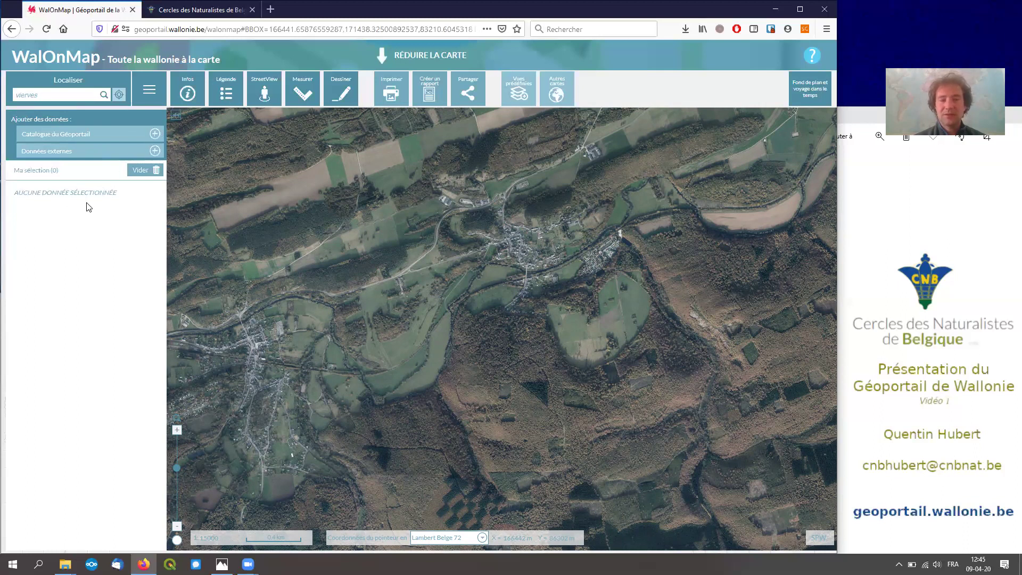
- Add the Conservation de la nature - Série data from the Géoportail catalogue, under Nature et environnement, Faune et flore
left_click(155, 135)
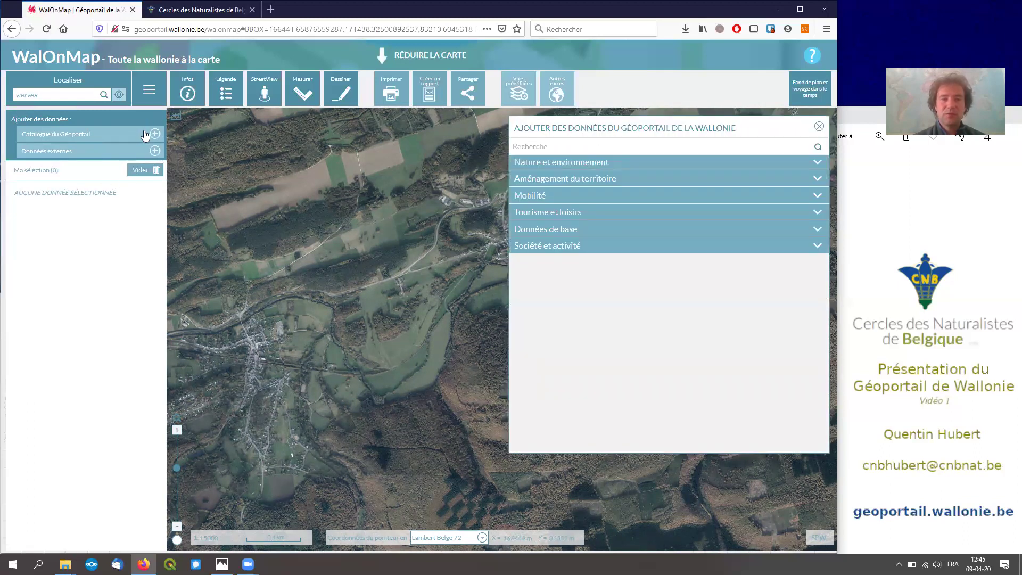
left_click(603, 145)
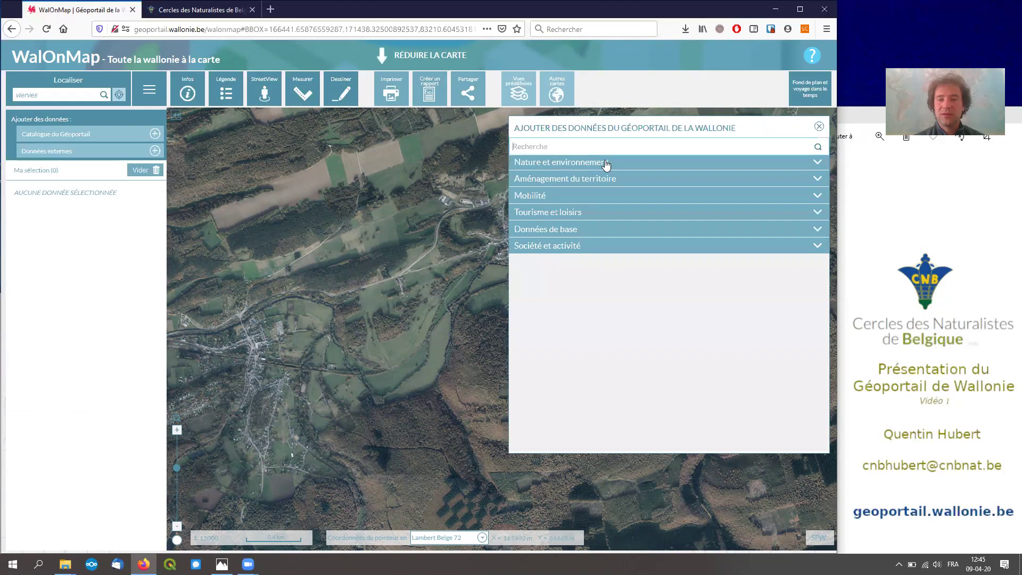
left_click(606, 163)
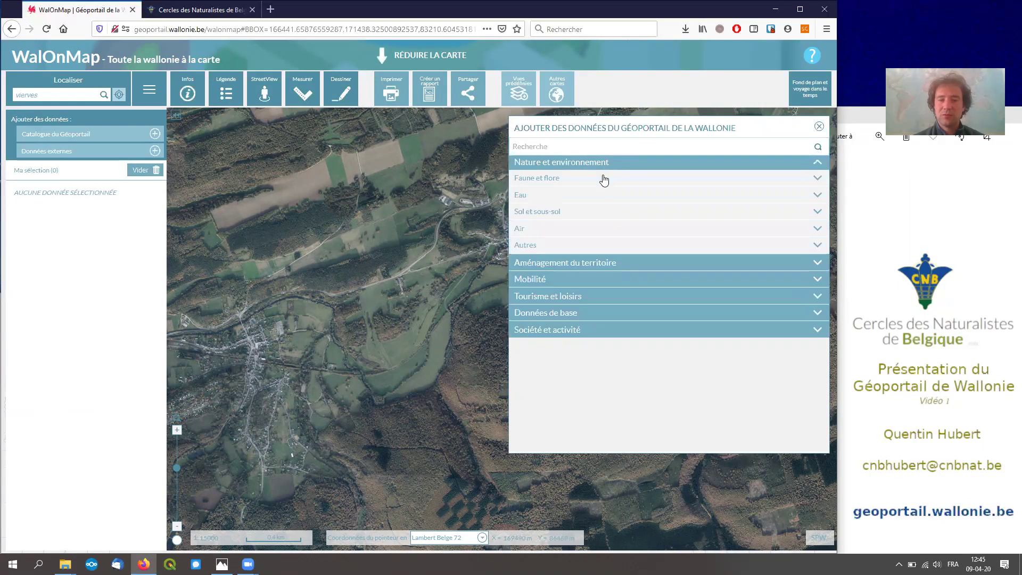
left_click(604, 179)
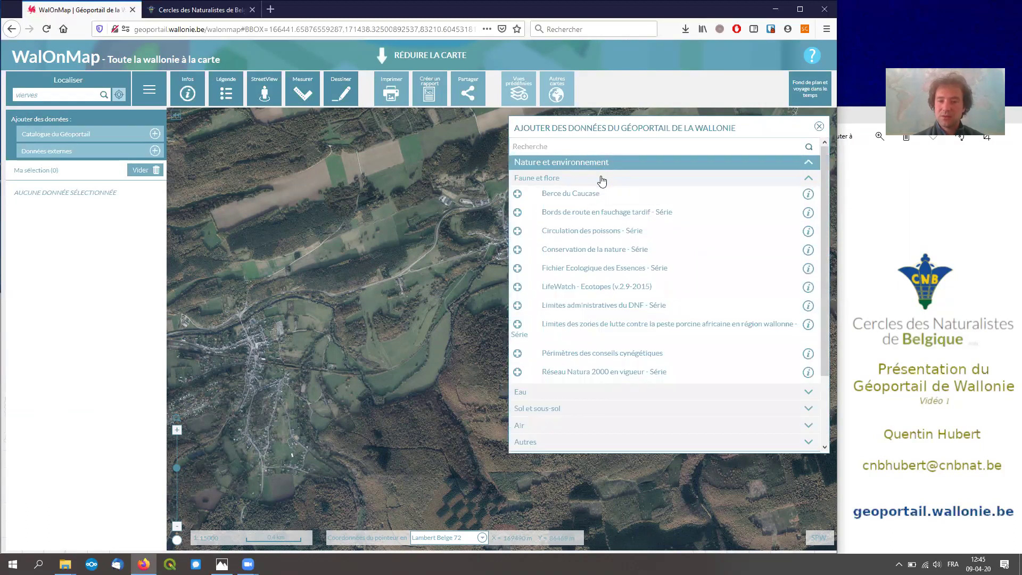
left_click(517, 250)
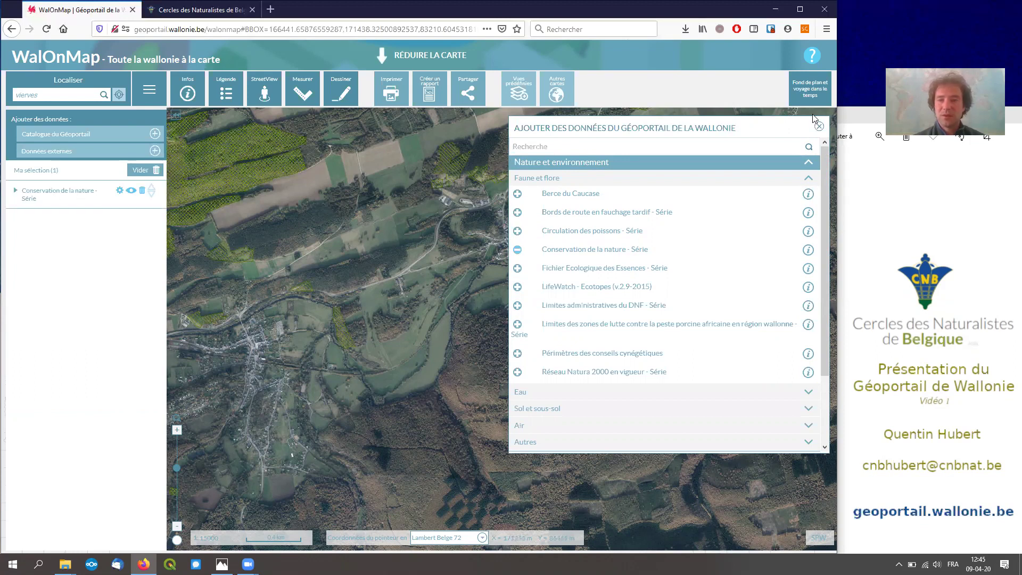
left_click(818, 126)
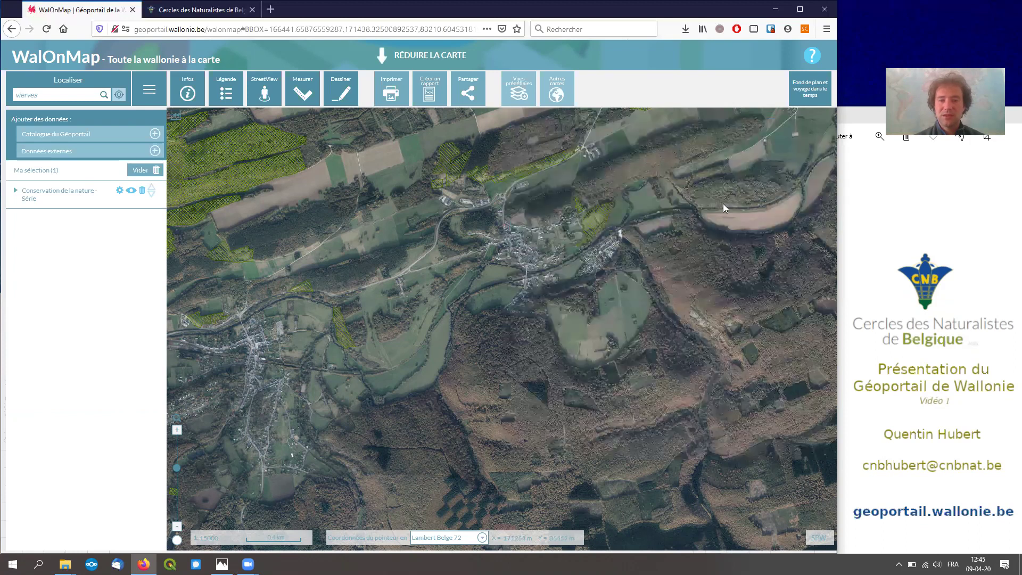
- List the sublayers of Conservation de la nature and query the hatched nature reserve northwest of Vierves for its site information
left_click_drag(463, 239, 555, 308)
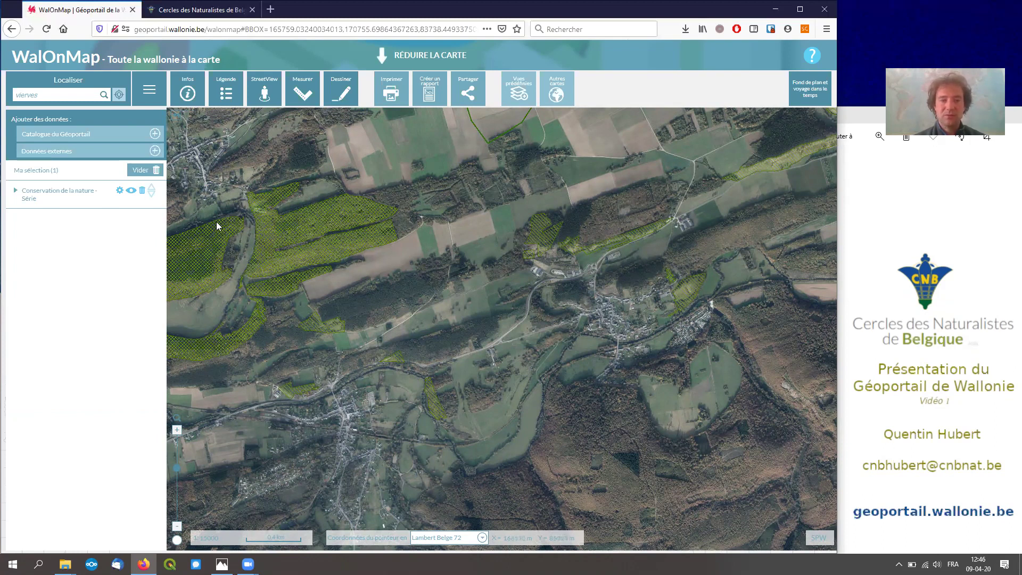
left_click(16, 193)
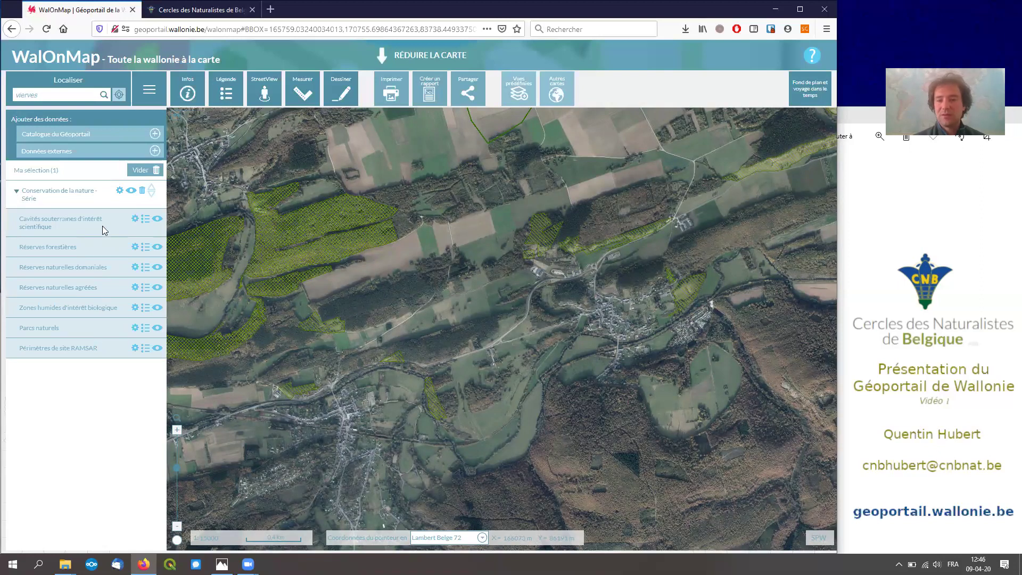
left_click(190, 89)
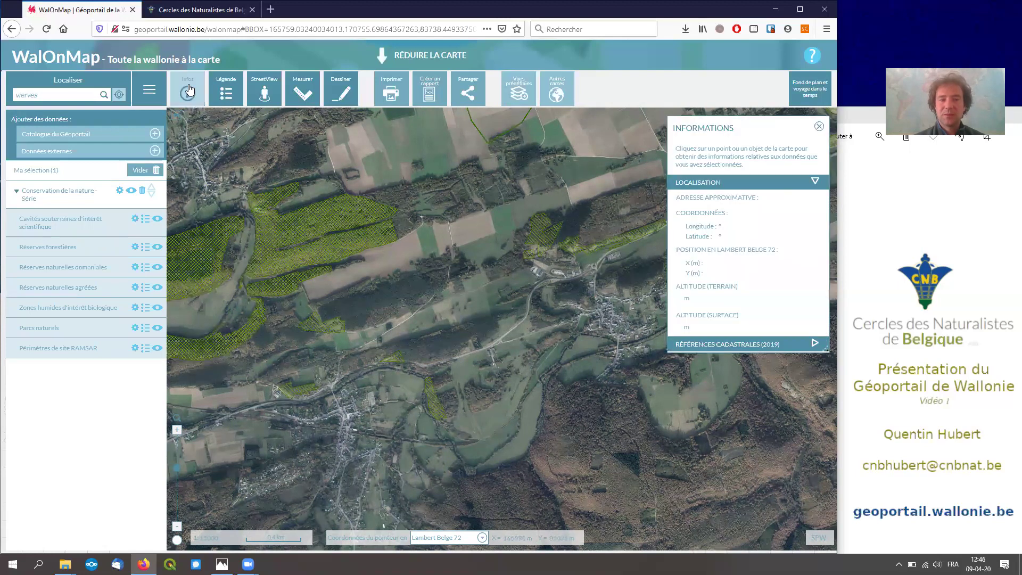
left_click(340, 218)
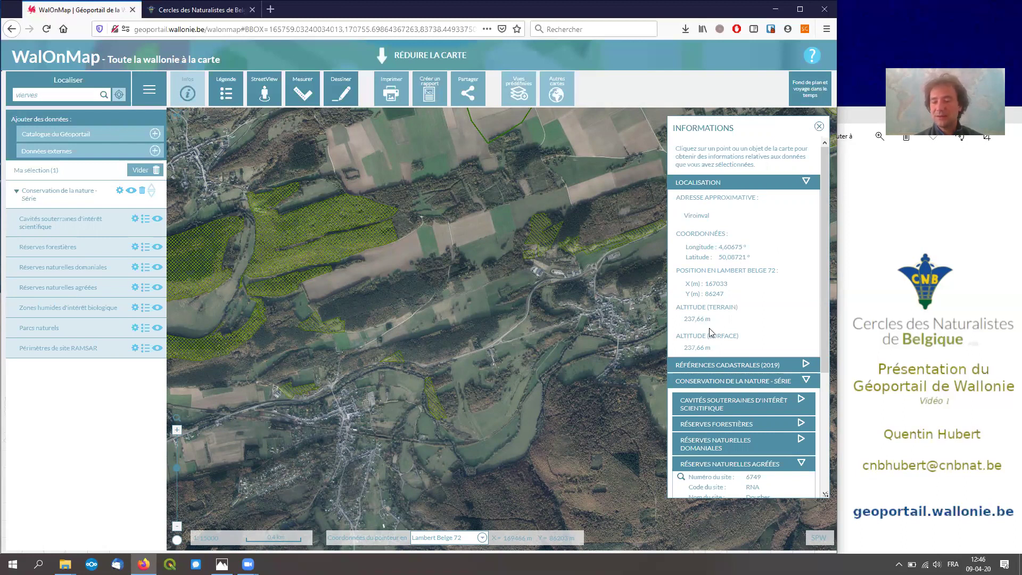
scroll(711, 332, "down", 3)
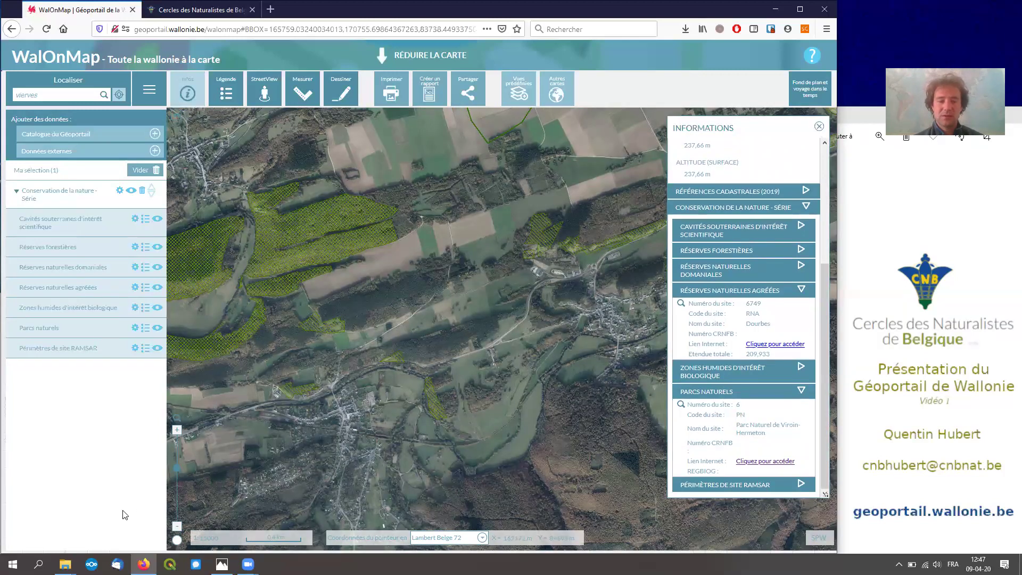
- Locate the Dourbes reserve at 1:100000 scale and open its internet link, then return to the map and close the site information
left_click(177, 526)
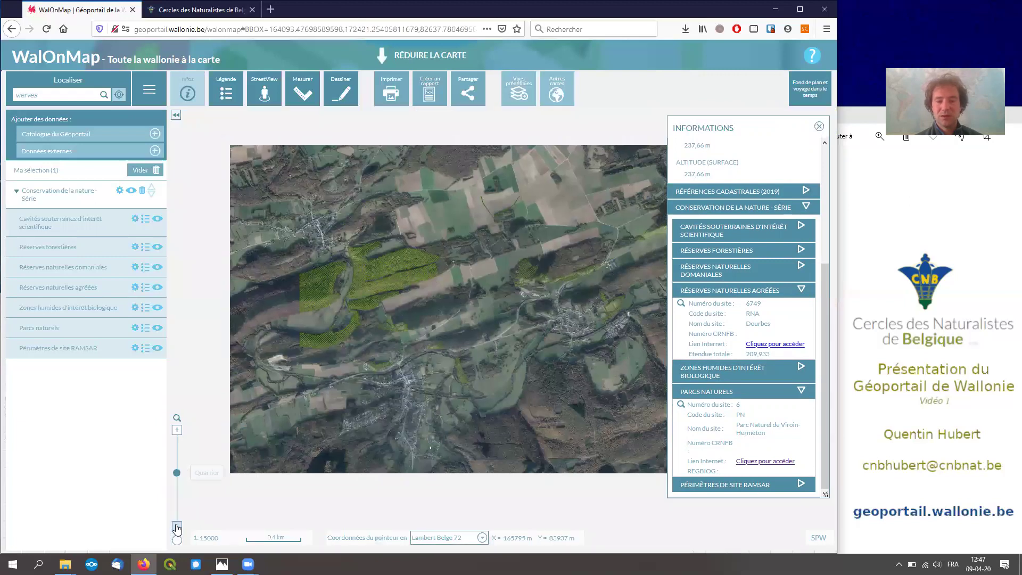
left_click(177, 526)
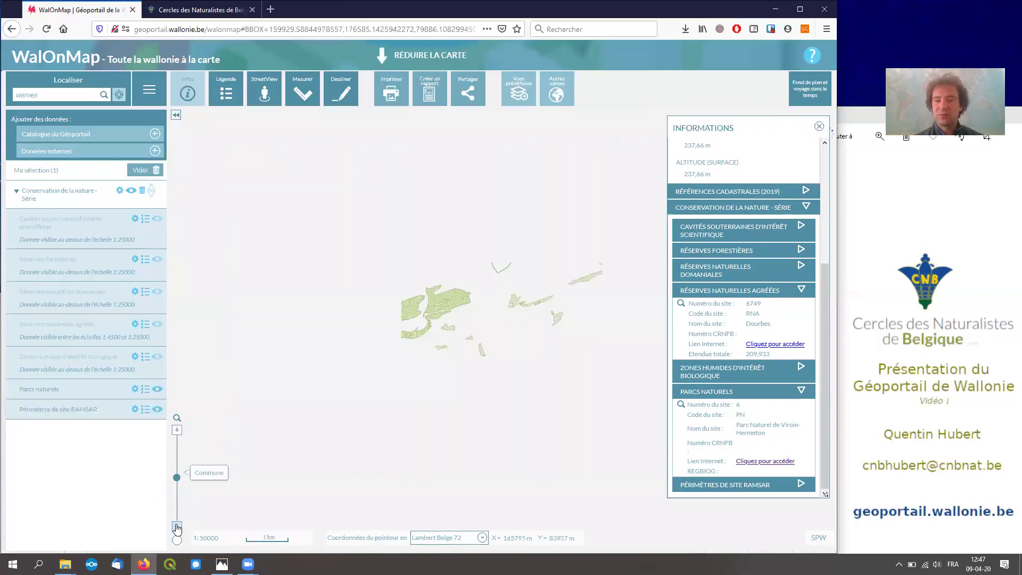
left_click(177, 527)
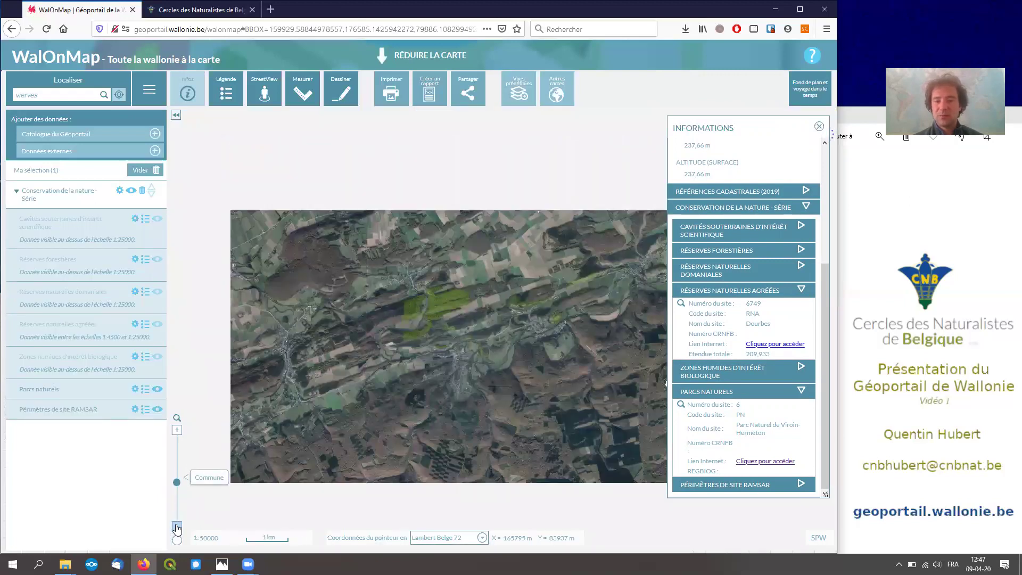
left_click(177, 527)
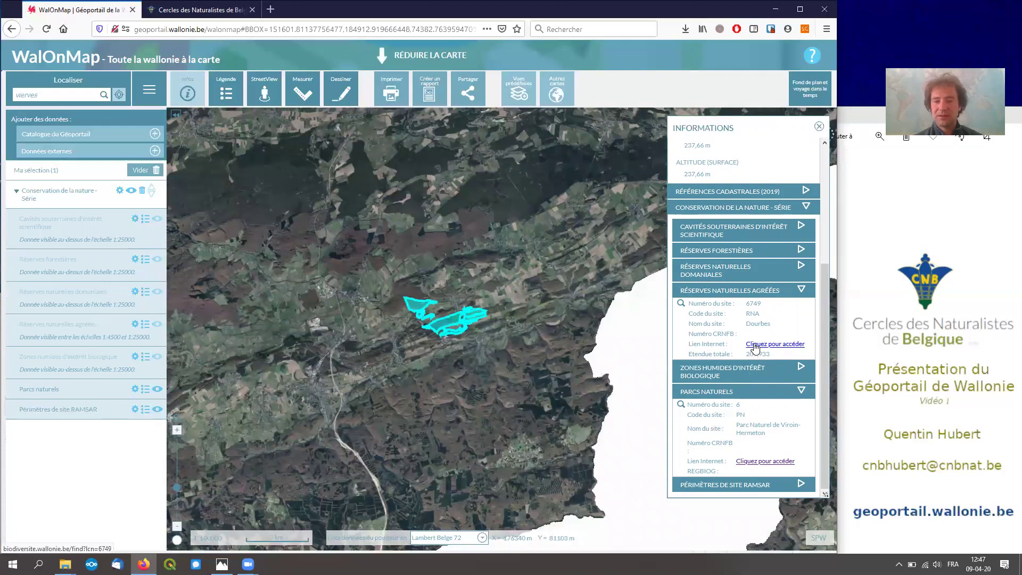
left_click(754, 345)
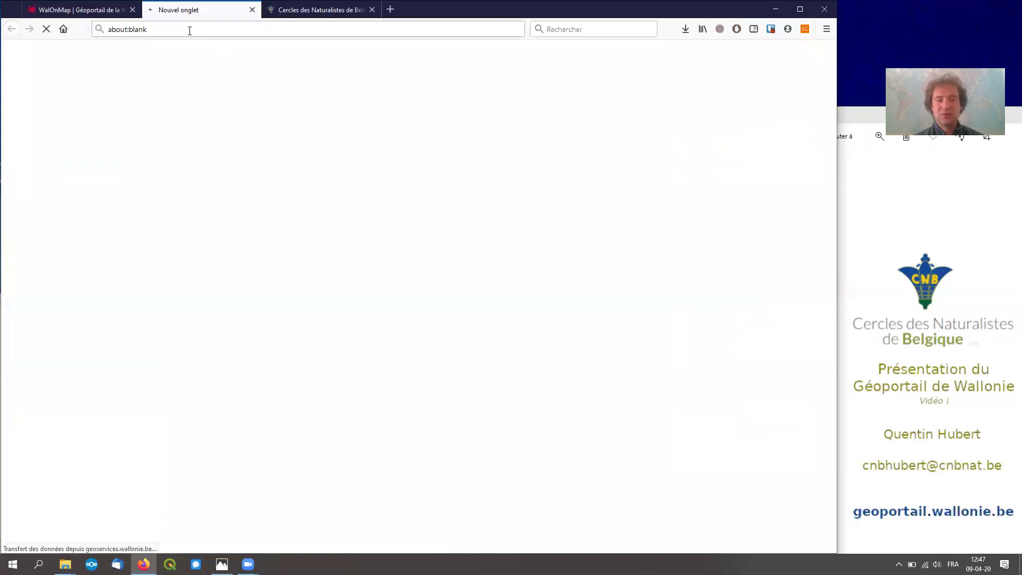
left_click(91, 12)
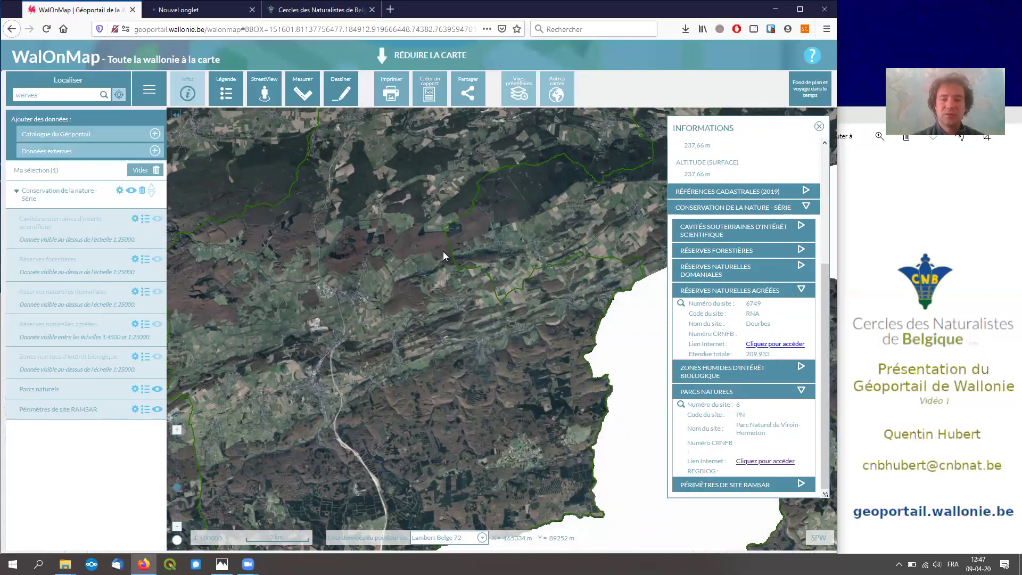
mouse_move(695, 328)
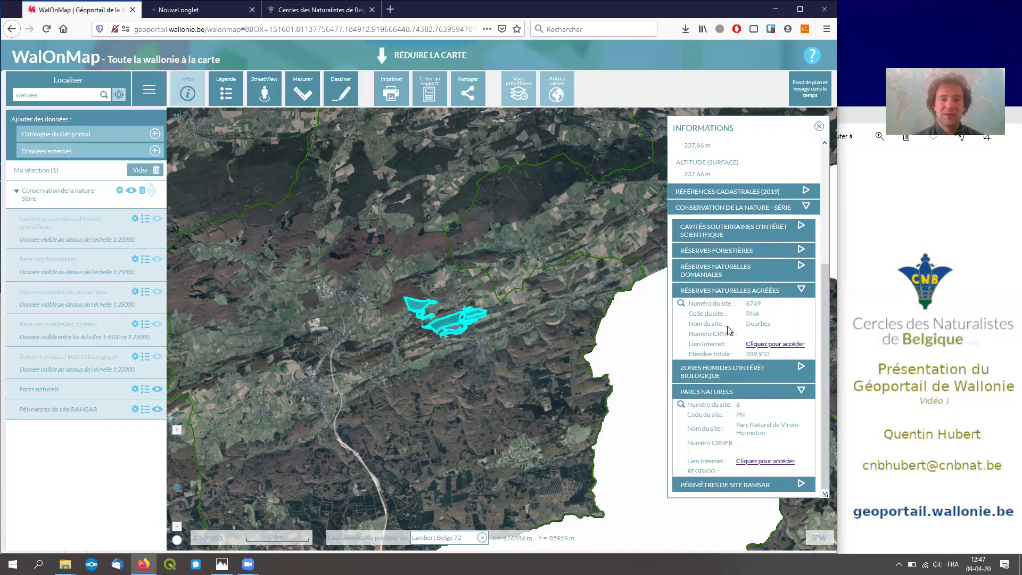
left_click(820, 126)
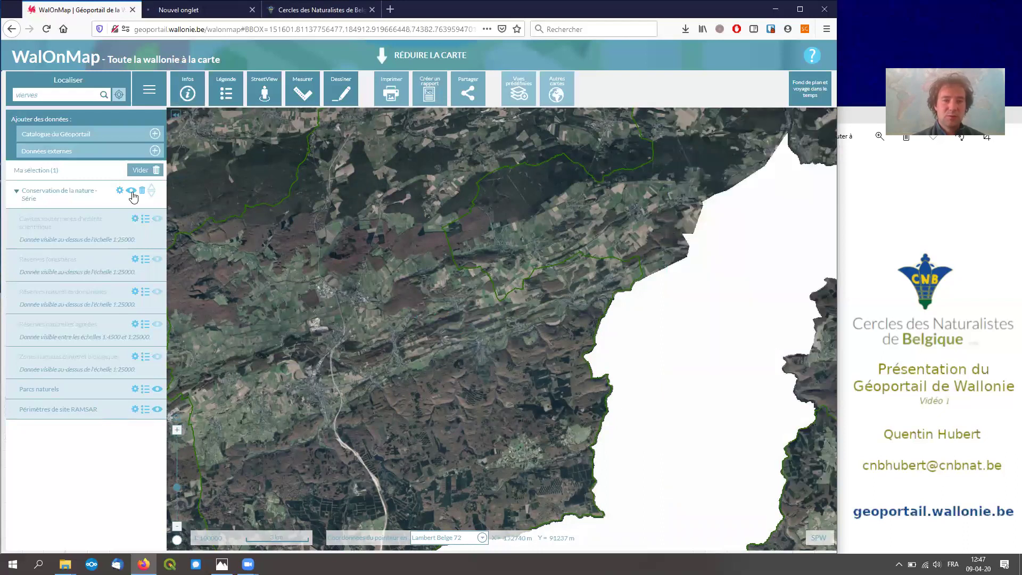
left_click(16, 193)
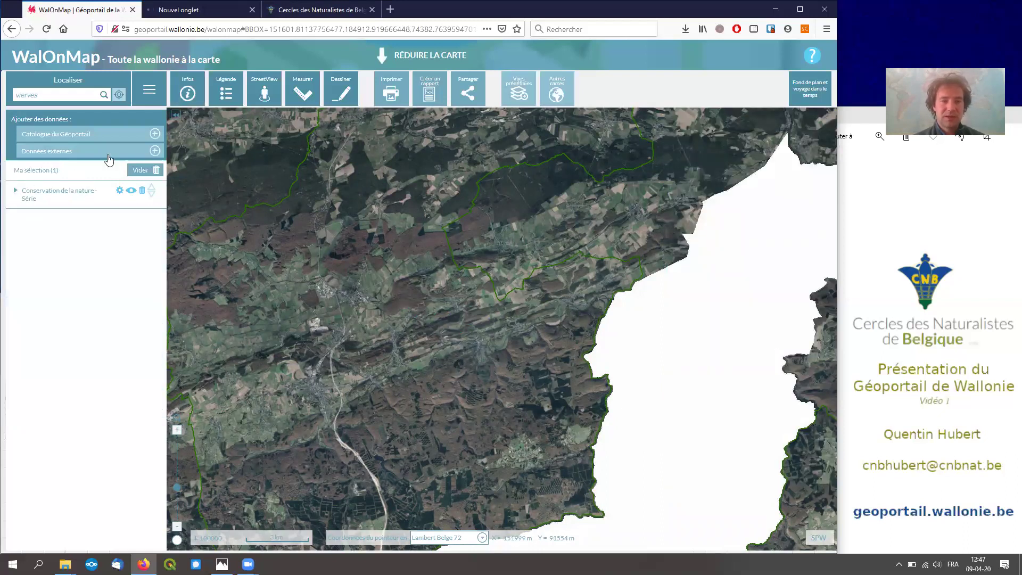
- Add the Réseau Natura 2000 en vigueur - Série data from Faune et flore and examine its areas around Vierves
left_click(155, 135)
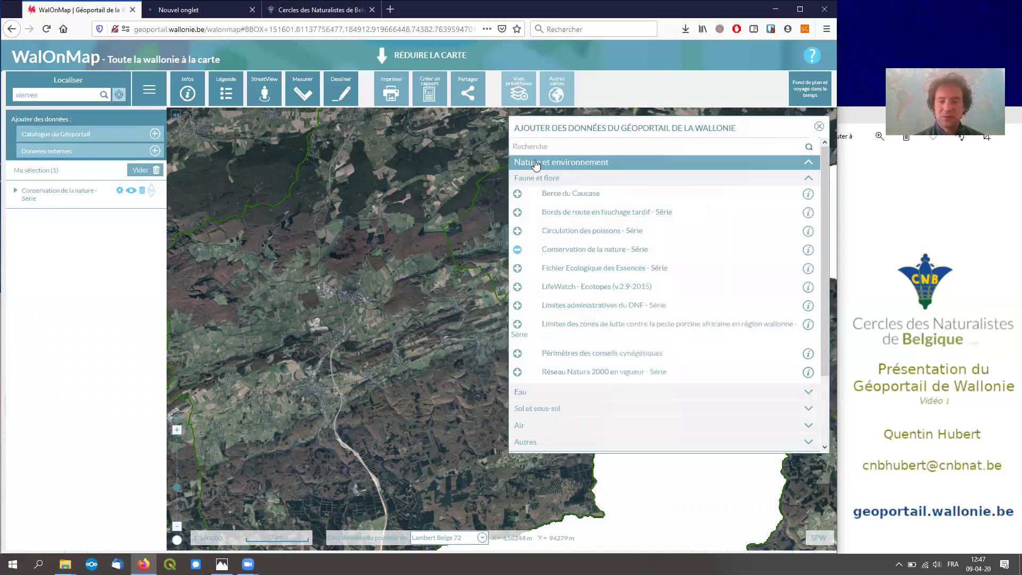
left_click(517, 373)
left_click(819, 128)
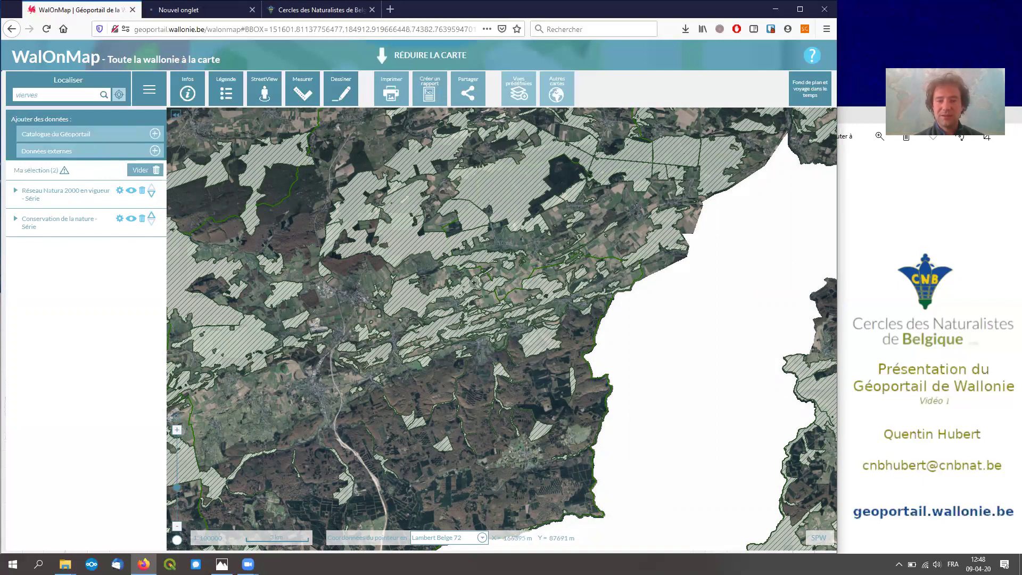
left_click_drag(485, 282, 589, 363)
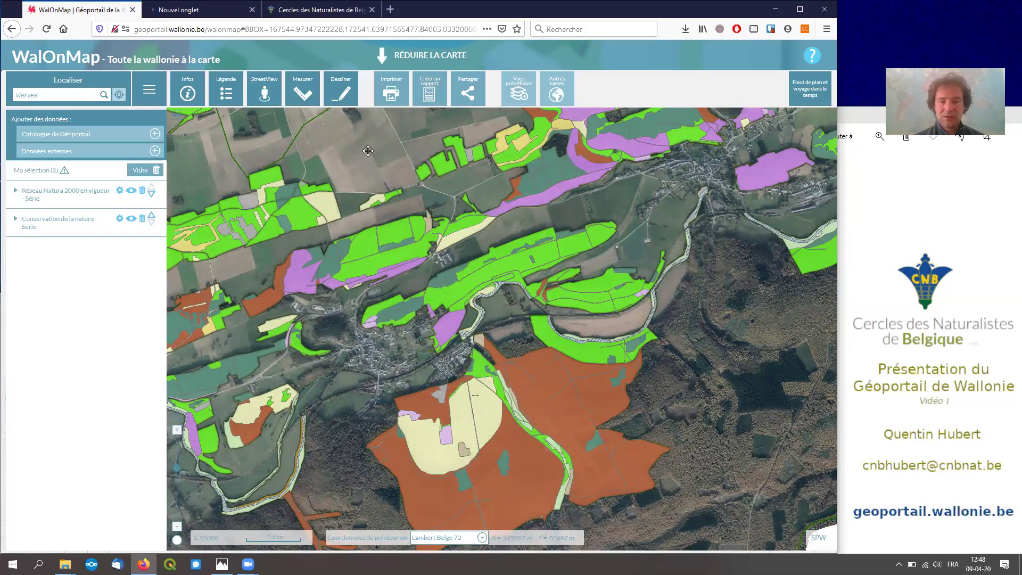
left_click_drag(369, 167, 347, 121)
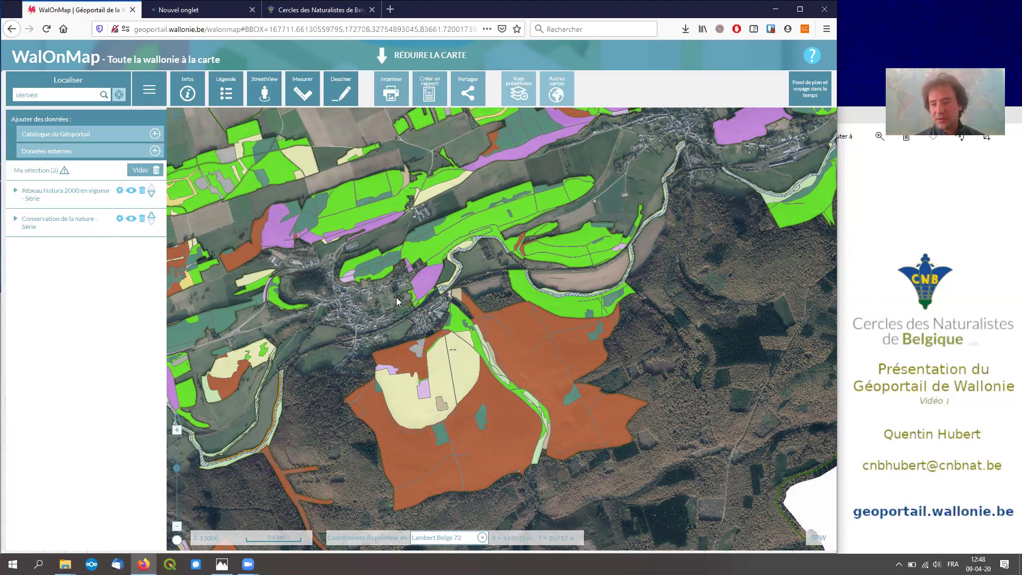
- Place the Réseau Natura 2000 layer beneath Conservation de la nature and view the overlapping areas at 1:25000 scale
left_click(130, 191)
left_click(131, 191)
left_click(151, 195)
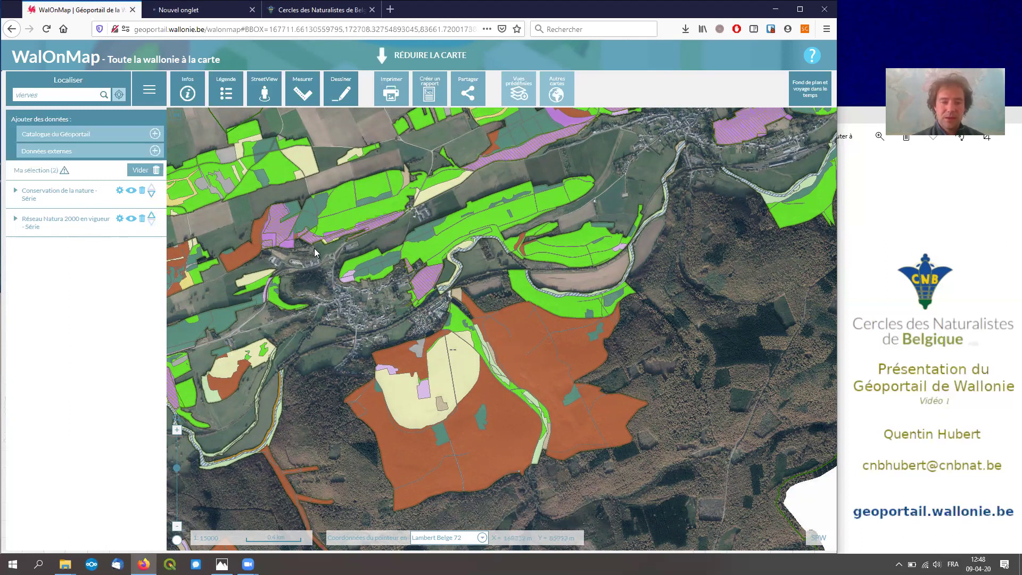
left_click_drag(179, 527, 177, 532)
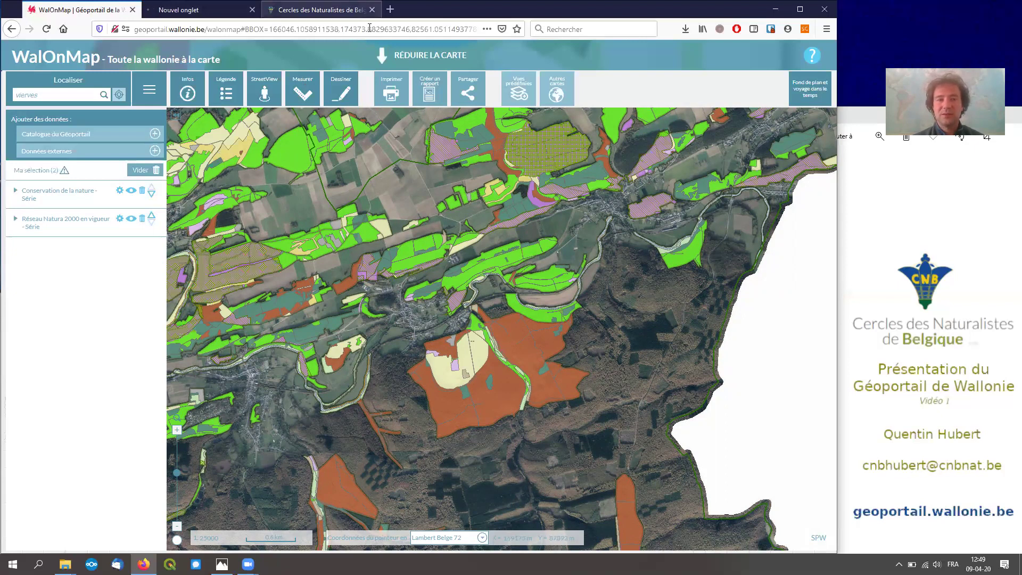
- Switch to the Cercles des Naturalistes de Belgique website
left_click(330, 10)
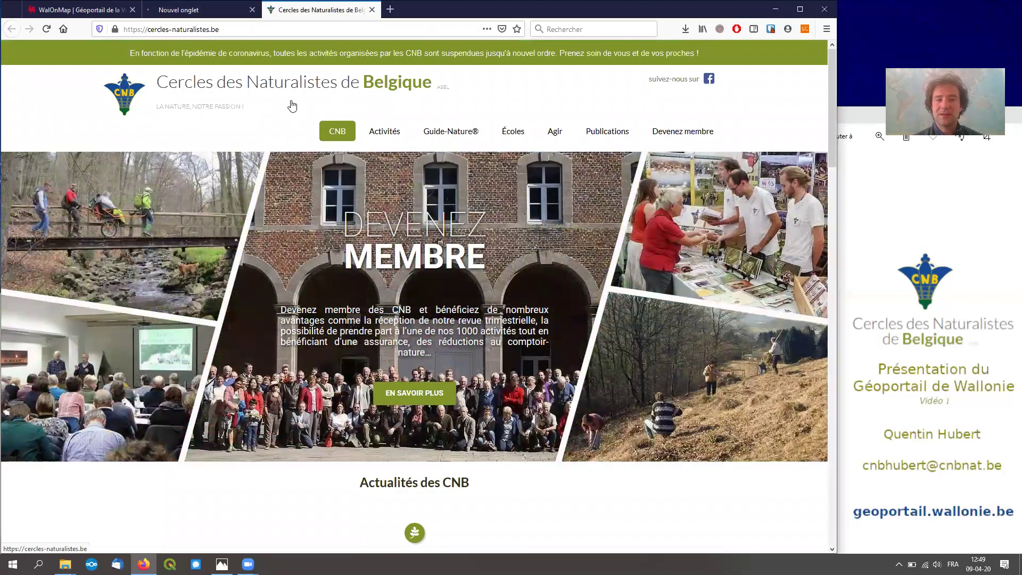